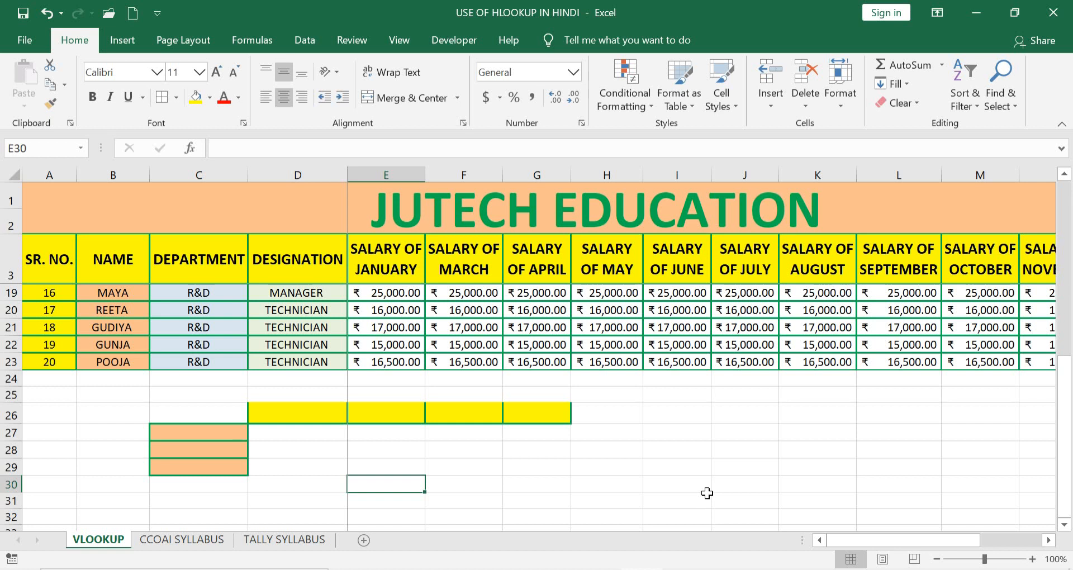
{"action": "scroll", "coordinate": [696, 455], "scroll_direction": "up", "scroll_amount": 5}
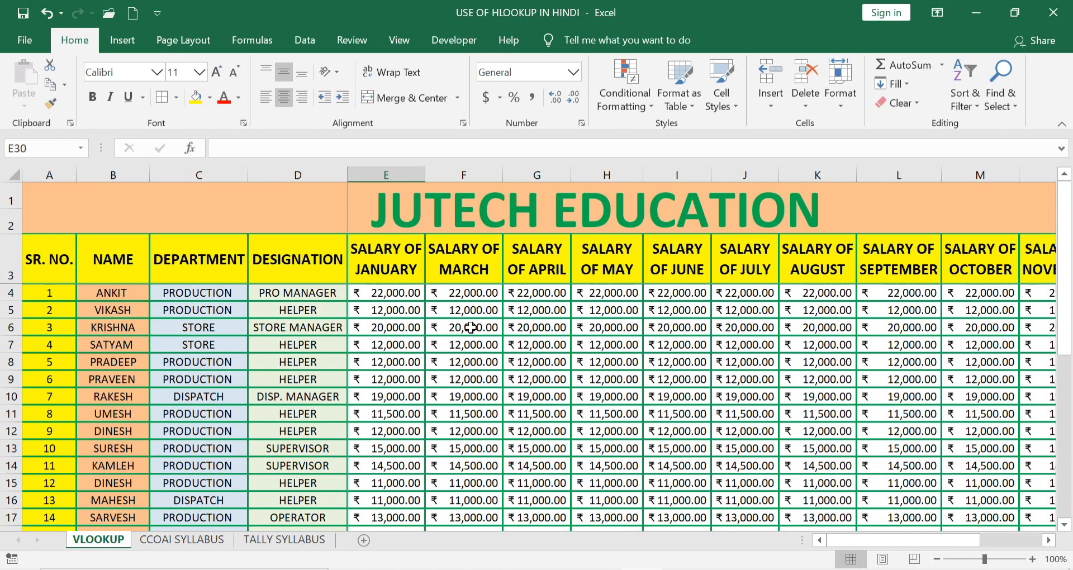
{"action": "scroll", "coordinate": [464, 322], "scroll_direction": "down", "scroll_amount": 2}
{"action": "scroll", "coordinate": [475, 330], "scroll_direction": "up", "scroll_amount": 2}
{"action": "scroll", "coordinate": [540, 385], "scroll_direction": "down", "scroll_amount": 3}
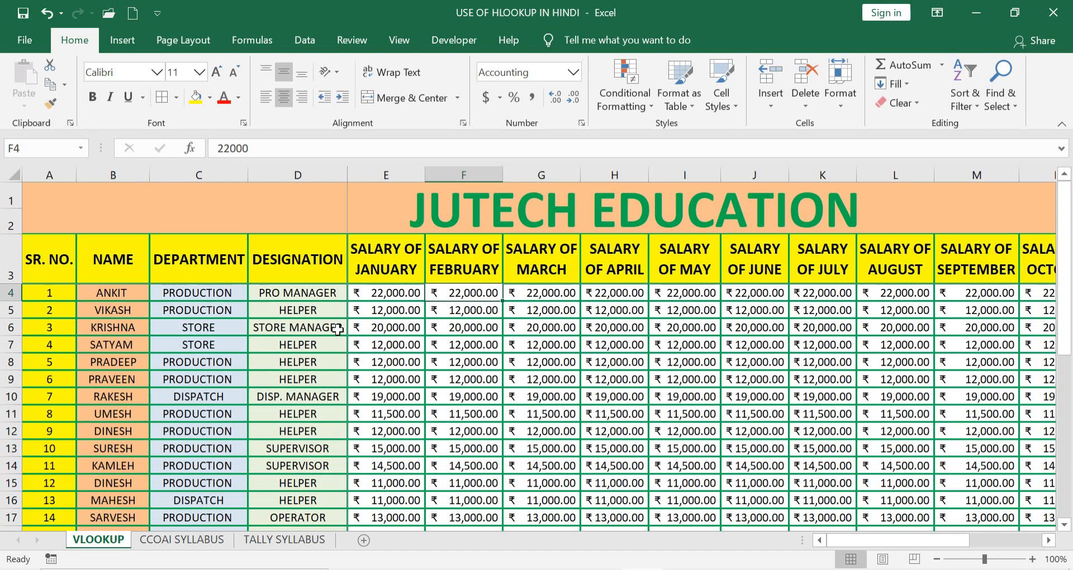
{"action": "scroll", "coordinate": [109, 299], "scroll_direction": "down", "scroll_amount": 1}
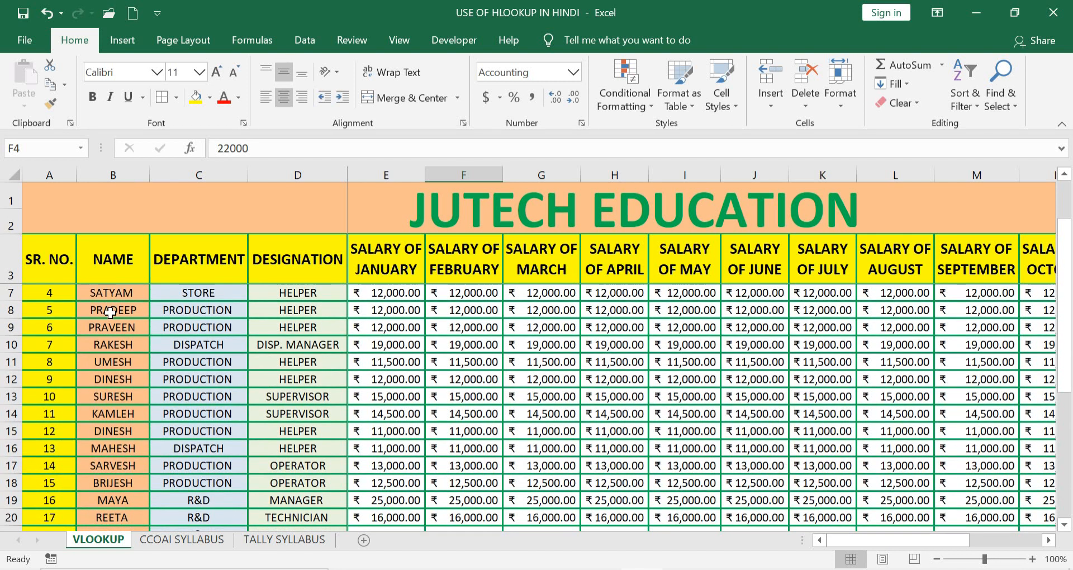
{"action": "scroll", "coordinate": [111, 313], "scroll_direction": "up", "scroll_amount": 1}
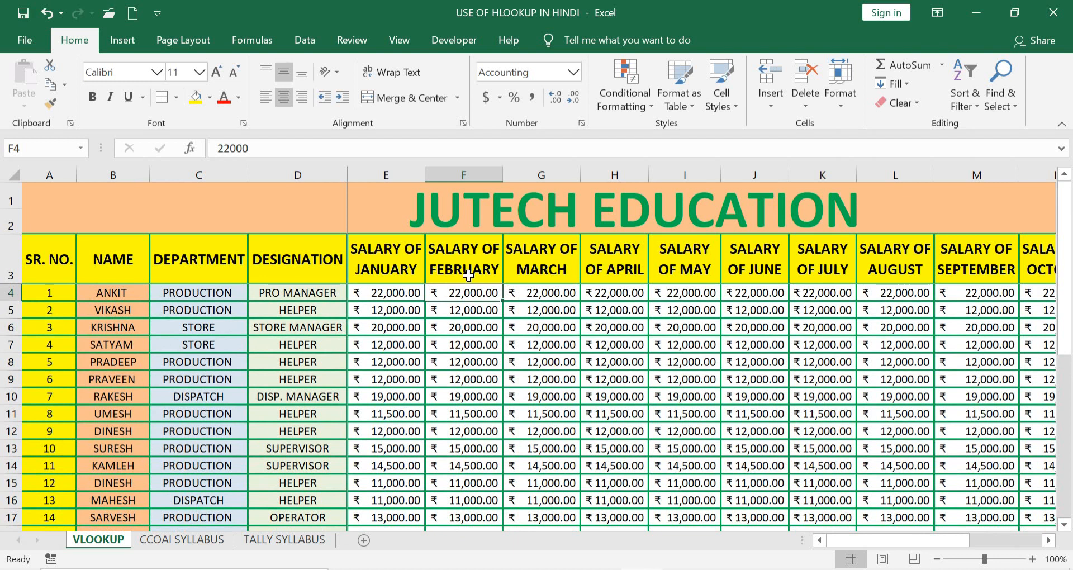
Copy the January to June salary headers in E3:J3 into the lookup area's header row, starting at D26
{"action": "left_click_drag", "start_coordinate": [394, 254], "coordinate": [747, 266]}
{"action": "key", "text": "ctrl+c"}
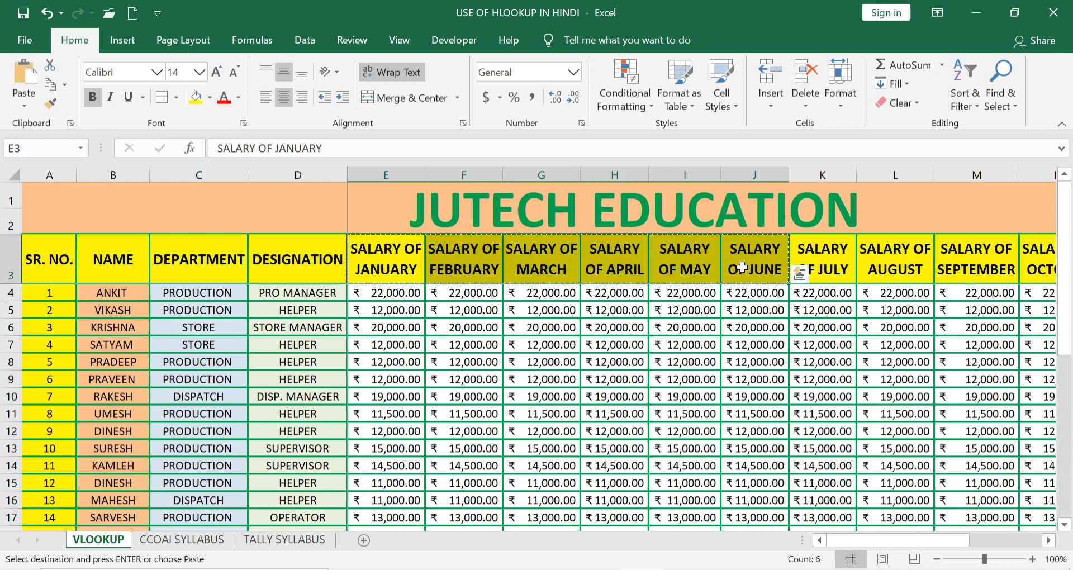
{"action": "scroll", "coordinate": [746, 267], "scroll_direction": "down", "scroll_amount": 4}
{"action": "left_click", "coordinate": [313, 464]}
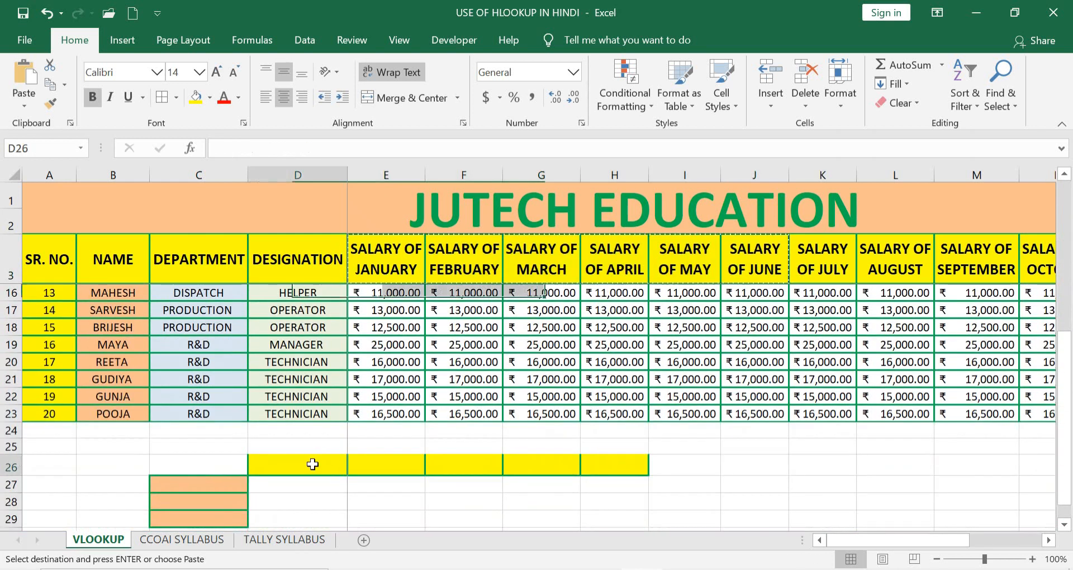
{"action": "key", "text": "Return"}
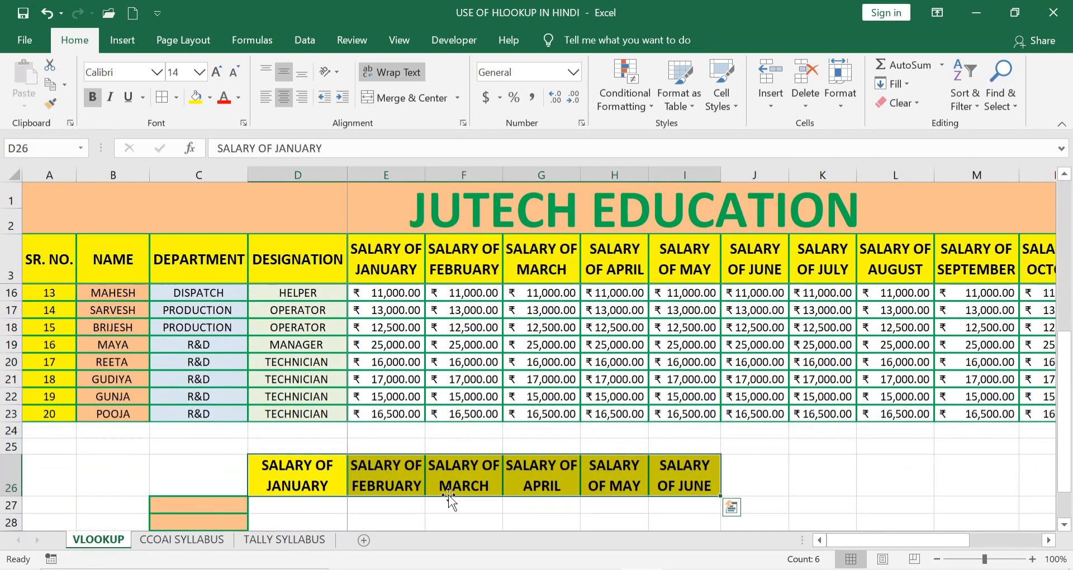
Copy the two employee names in B10:B11 into the lookup area's name column, starting at C27
{"action": "scroll", "coordinate": [112, 366], "scroll_direction": "up", "scroll_amount": 2}
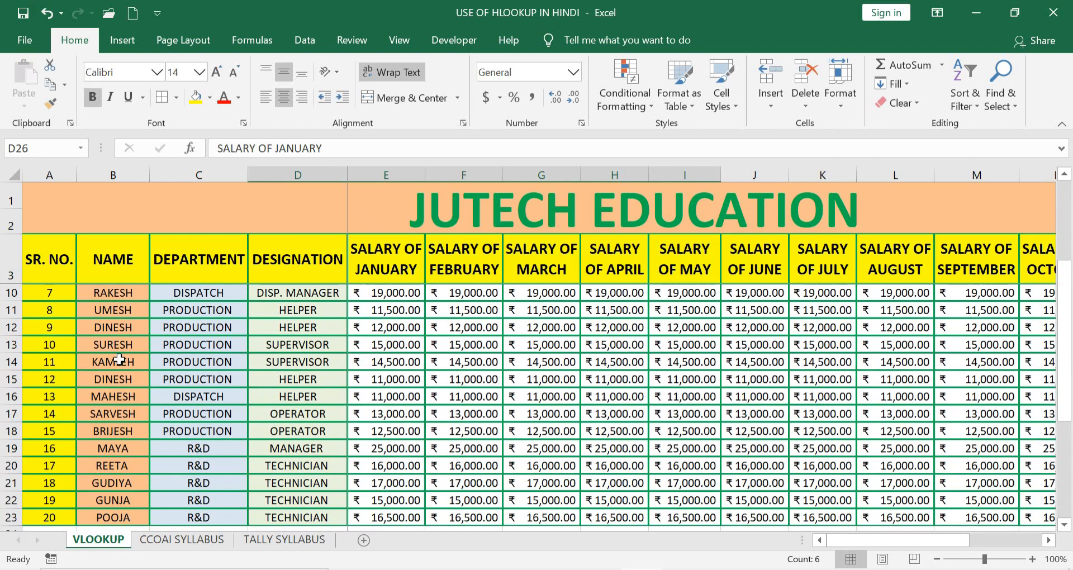
{"action": "left_click_drag", "start_coordinate": [115, 294], "coordinate": [117, 314]}
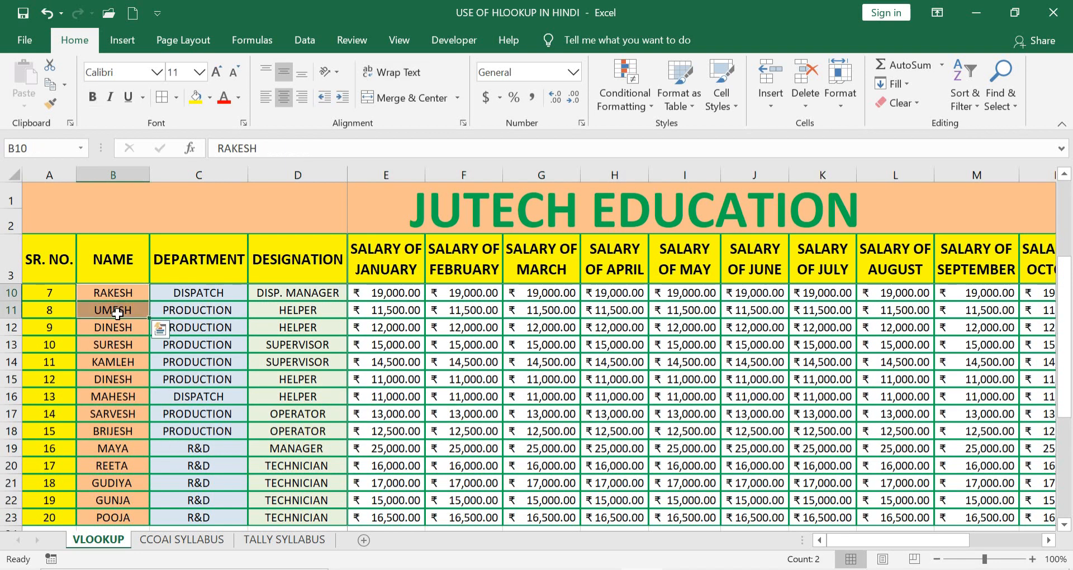
{"action": "key", "text": "ctrl+c"}
{"action": "scroll", "coordinate": [205, 512], "scroll_direction": "down", "scroll_amount": 2}
{"action": "left_click", "coordinate": [204, 510]}
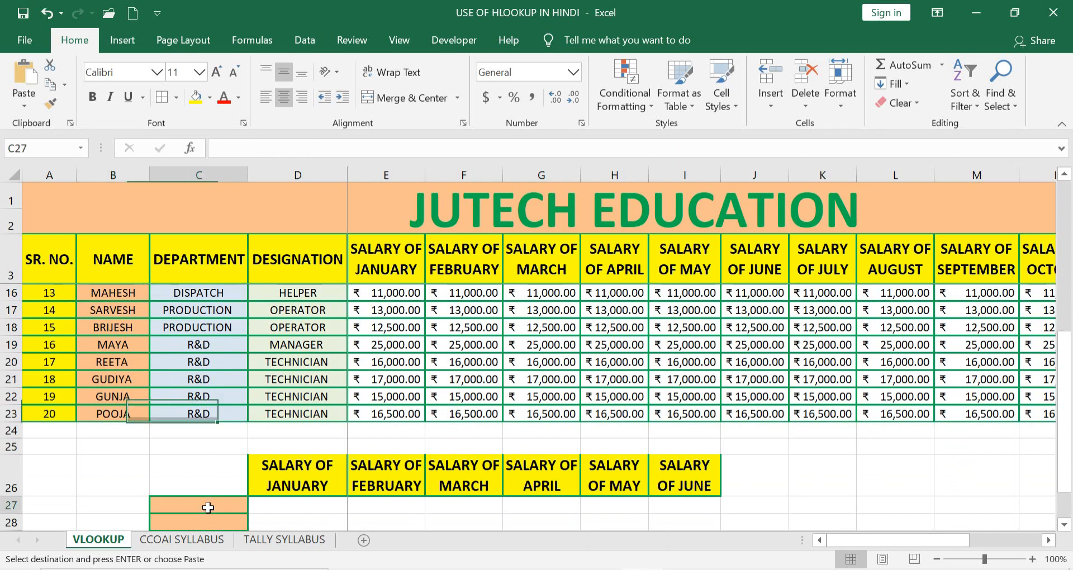
{"action": "key", "text": "Return"}
Copy the two employee names in B17:B18 into the lookup area's name column, starting at C29
{"action": "scroll", "coordinate": [218, 412], "scroll_direction": "up", "scroll_amount": 1}
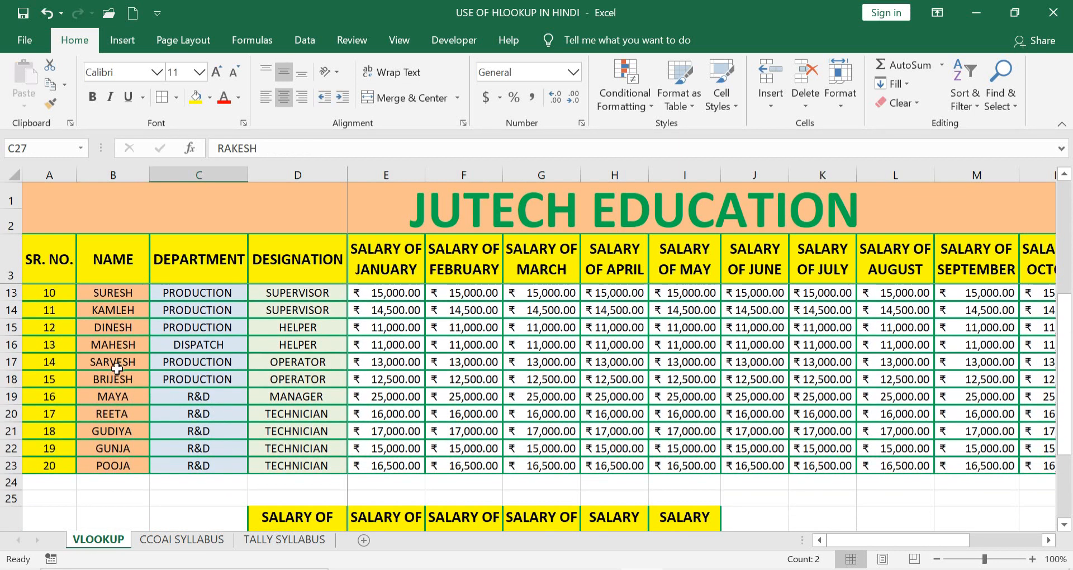
{"action": "left_click_drag", "start_coordinate": [112, 362], "coordinate": [115, 379]}
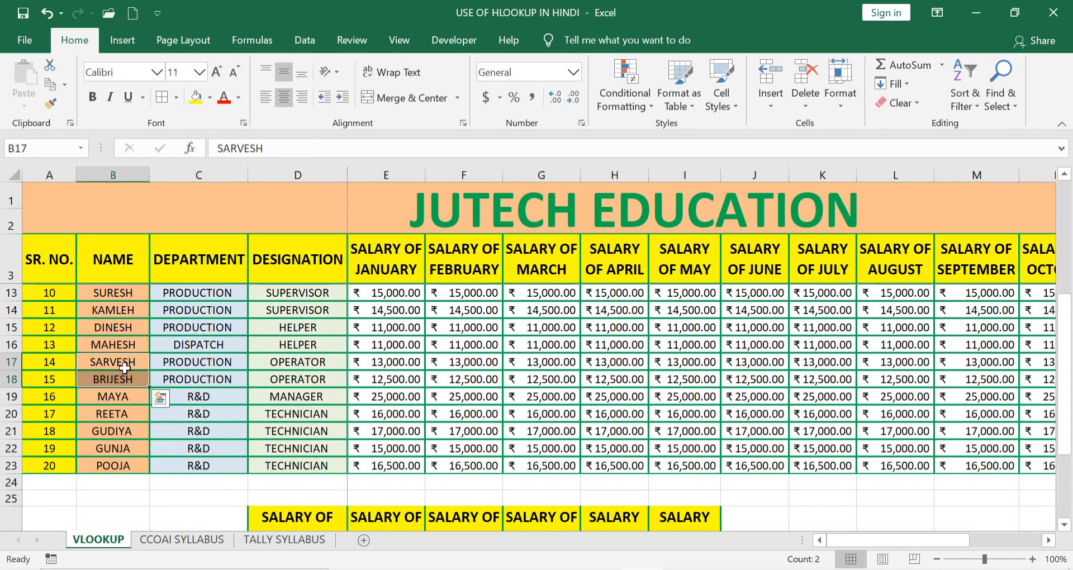
{"action": "right_click", "coordinate": [129, 363]}
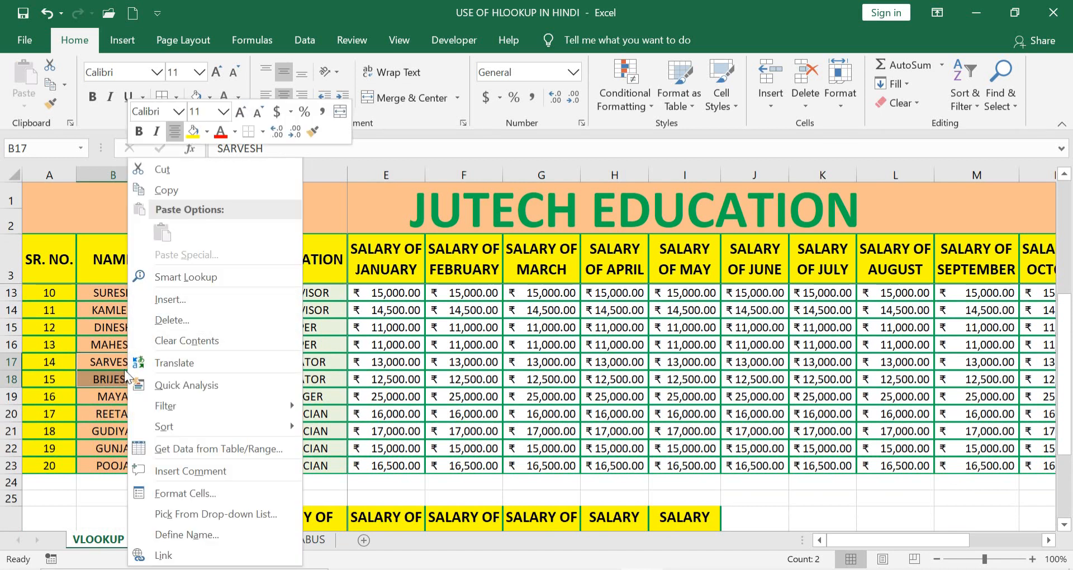
{"action": "key", "text": "Escape"}
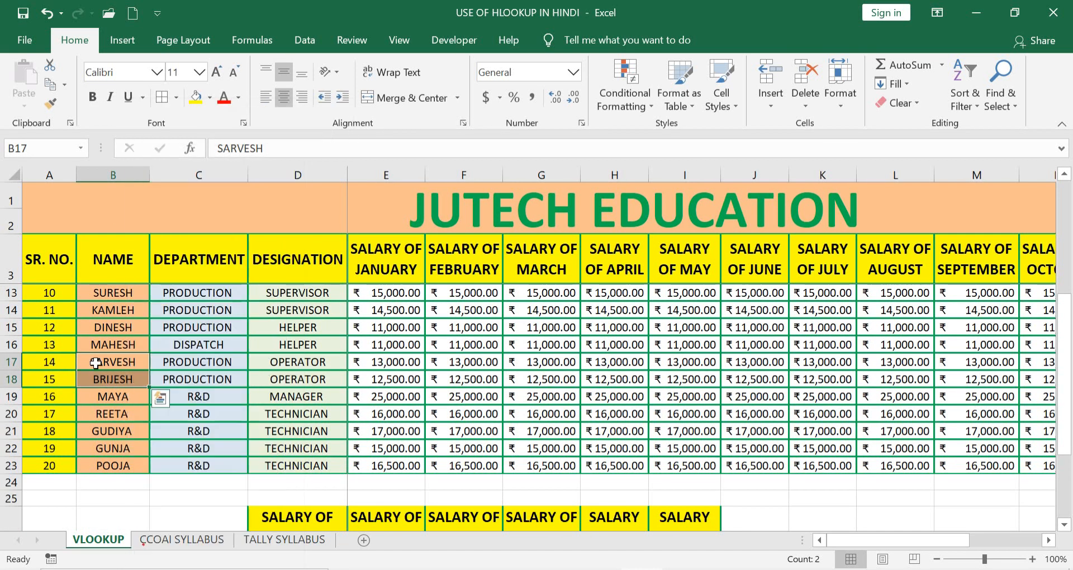
{"action": "left_click", "coordinate": [52, 86]}
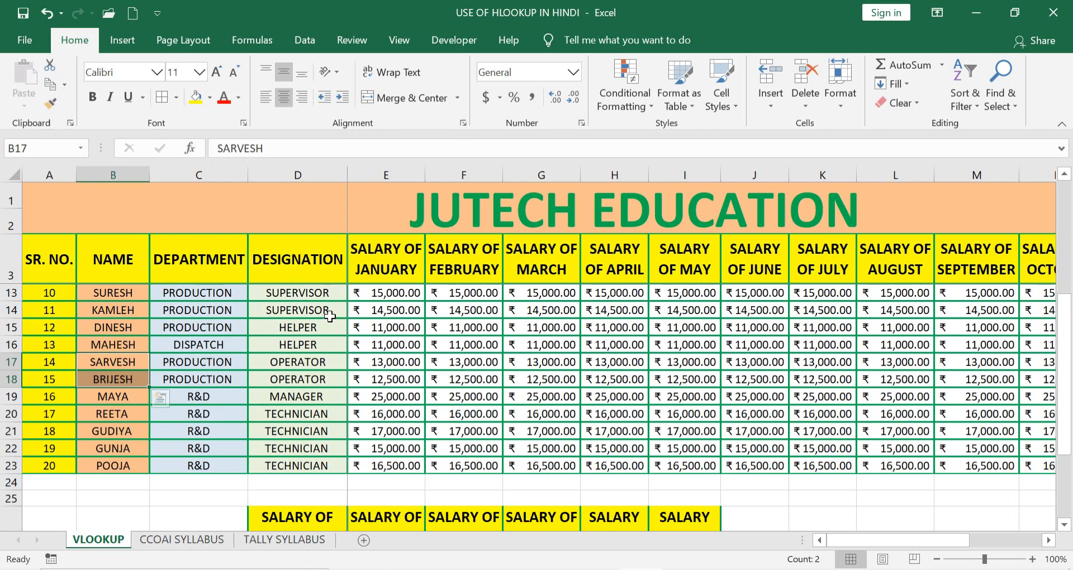
{"action": "key", "text": "ctrl+c"}
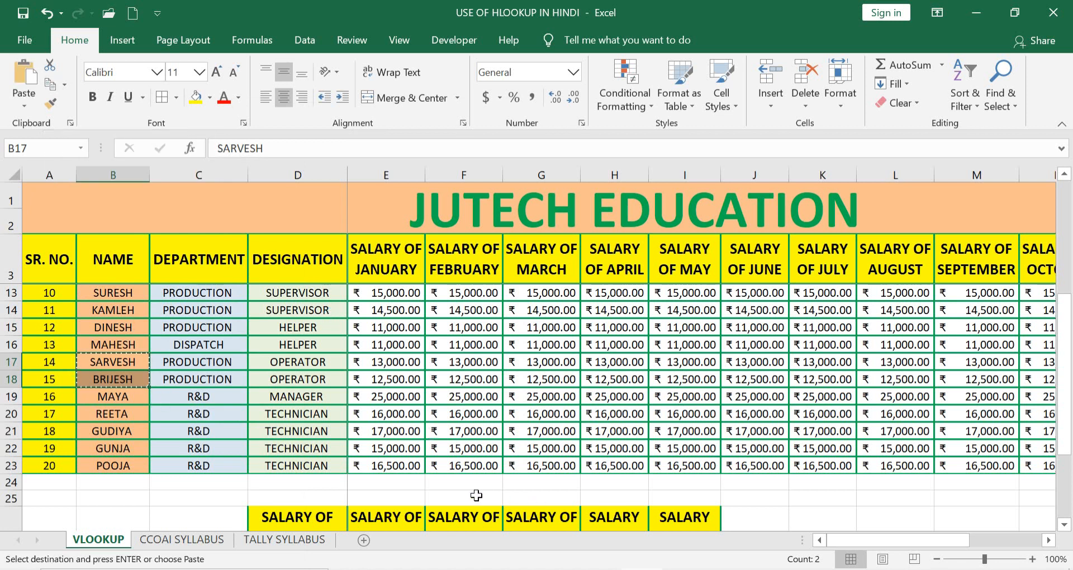
{"action": "scroll", "coordinate": [477, 496], "scroll_direction": "down", "scroll_amount": 2}
{"action": "left_click", "coordinate": [211, 493]}
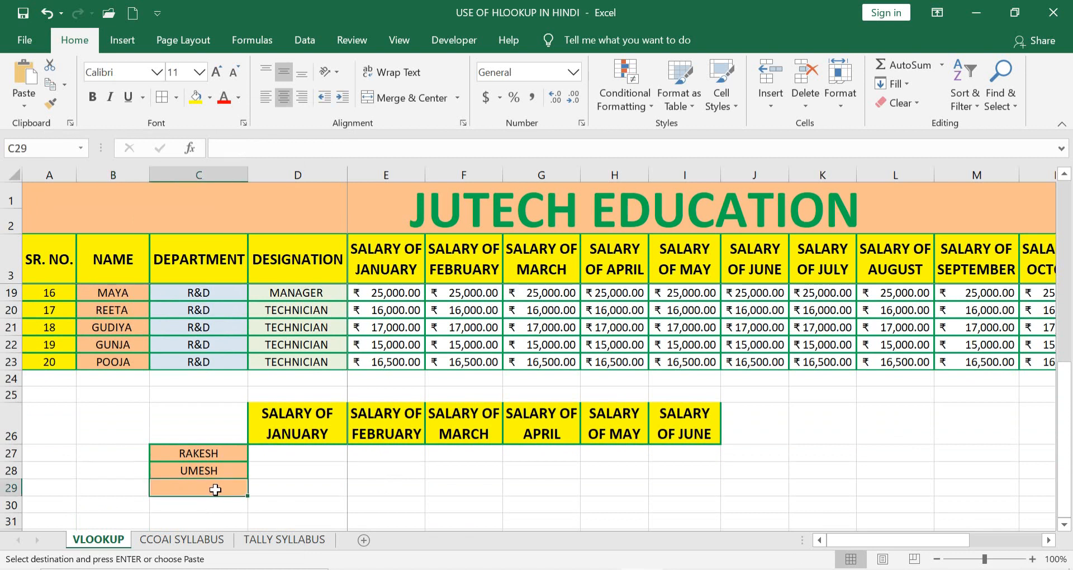
{"action": "left_click", "coordinate": [23, 71]}
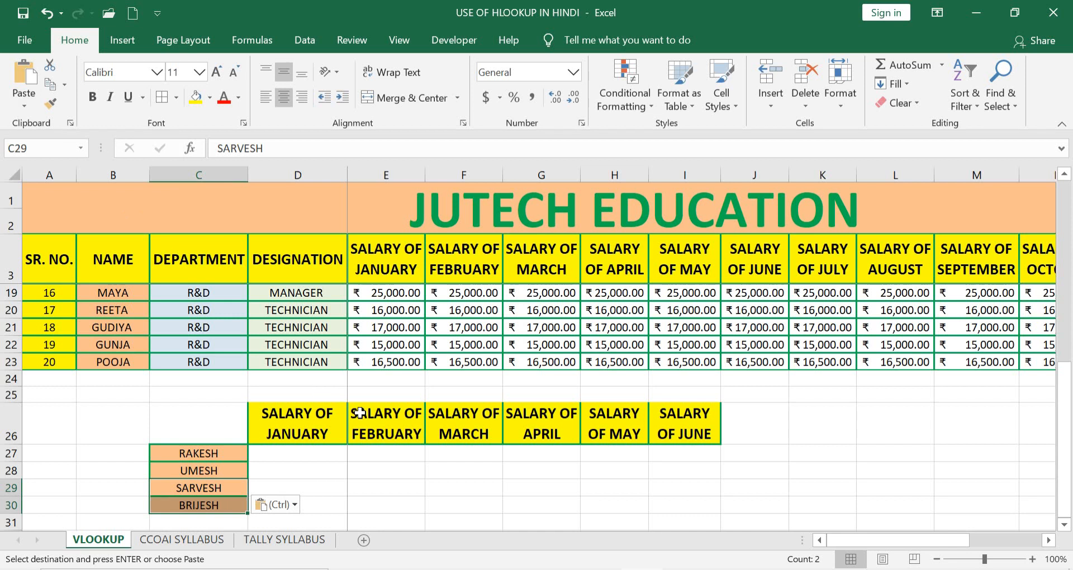
Start an HLOOKUP formula in D27 with the January header cell D26 as the lookup value
{"action": "left_click", "coordinate": [302, 456]}
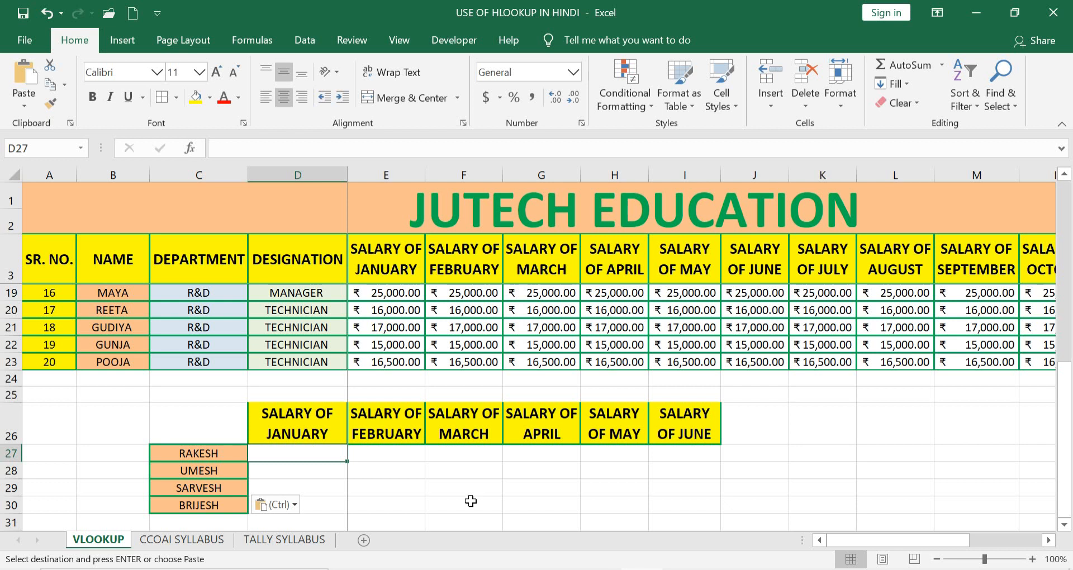
{"action": "type", "text": "=HLOO"}
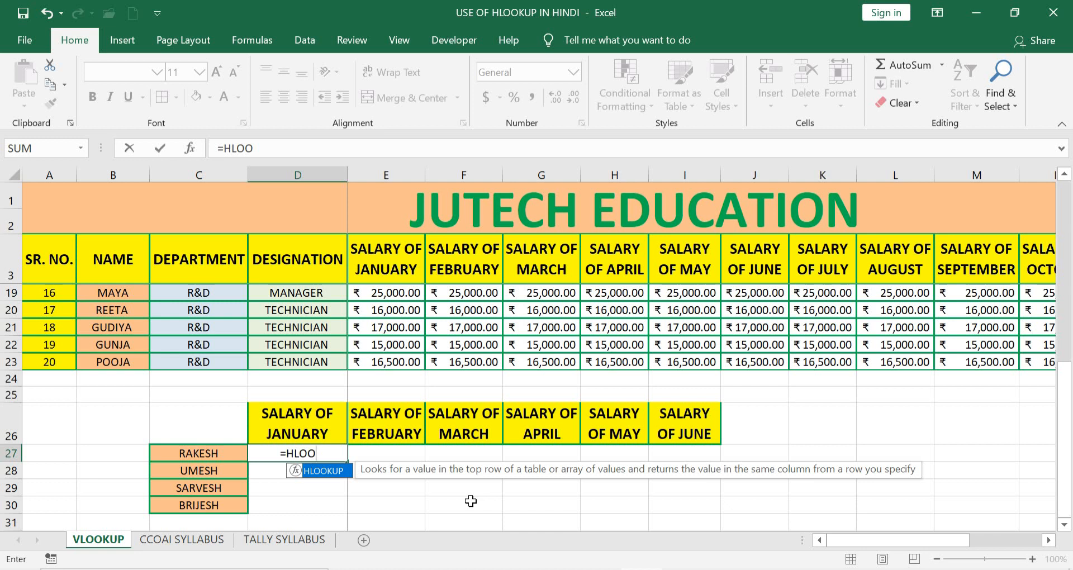
{"action": "key", "text": "Tab"}
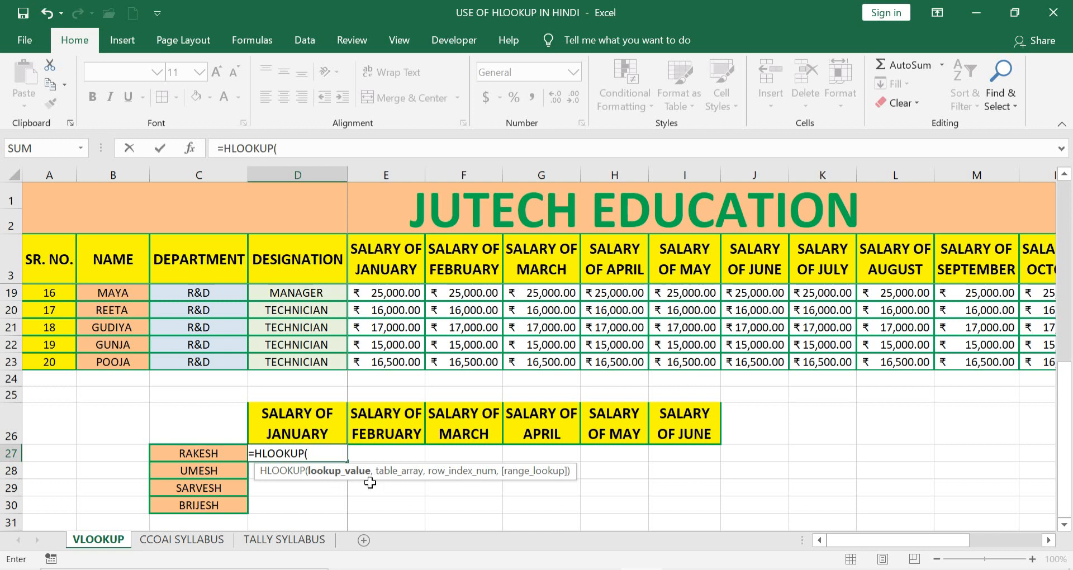
{"action": "left_click", "coordinate": [319, 424]}
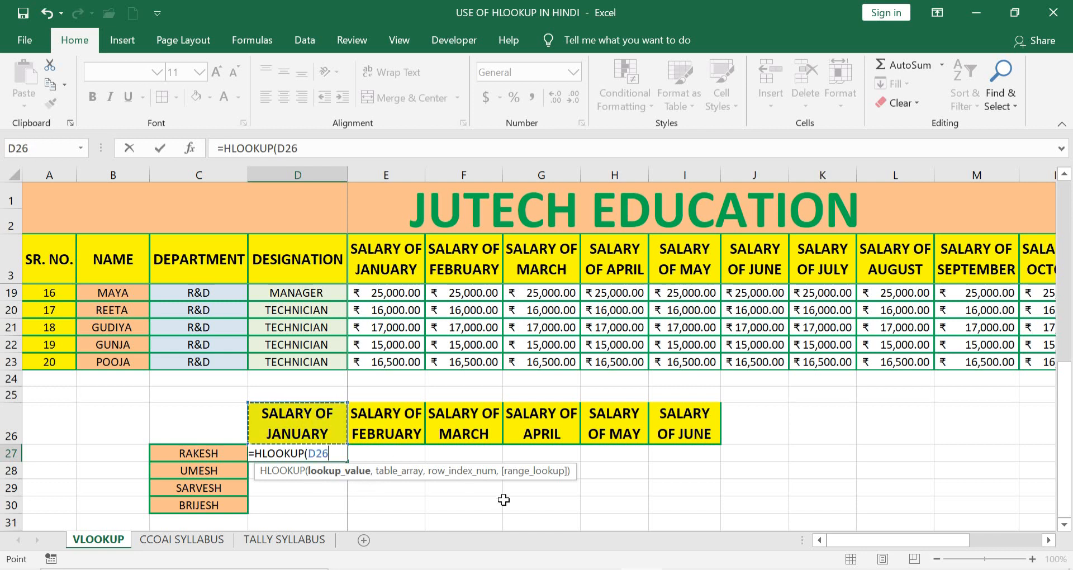
{"action": "type", "text": ","}
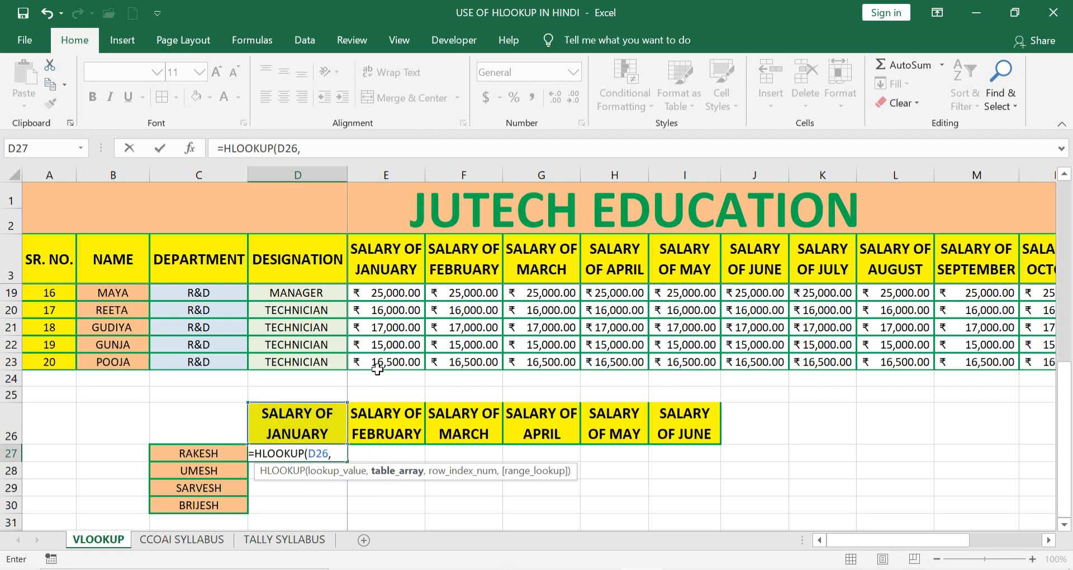
Give the HLOOKUP formula the salary table B3:P23, from the name header through the last December salary, as its table array
{"action": "scroll", "coordinate": [376, 369], "scroll_direction": "up", "scroll_amount": 2}
{"action": "scroll", "coordinate": [150, 254], "scroll_direction": "up", "scroll_amount": 2}
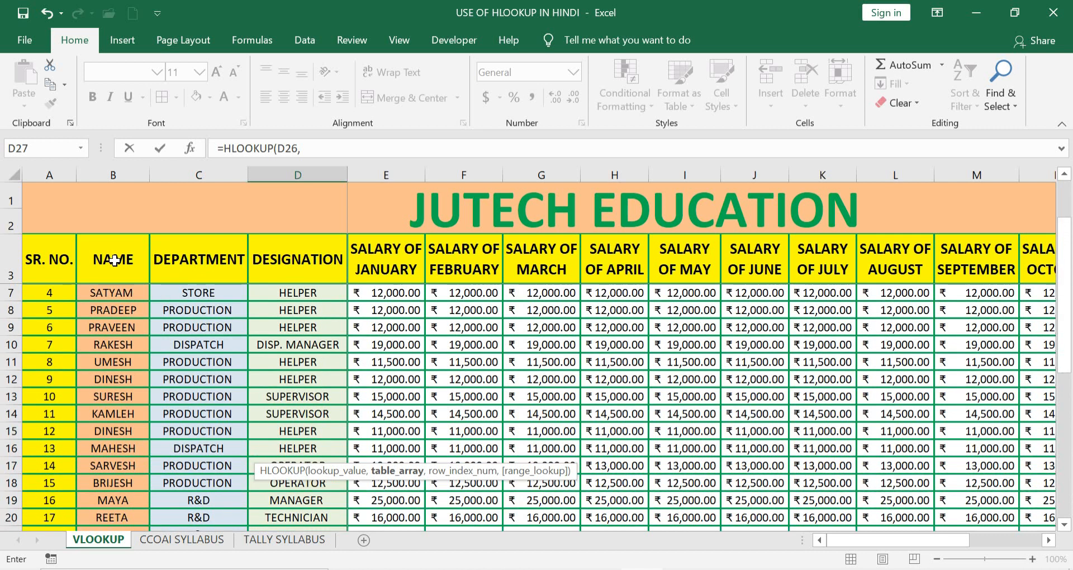
{"action": "scroll", "coordinate": [117, 259], "scroll_direction": "up", "scroll_amount": 1}
{"action": "left_click_drag", "start_coordinate": [113, 253], "coordinate": [945, 483]}
{"action": "type", "text": ","}
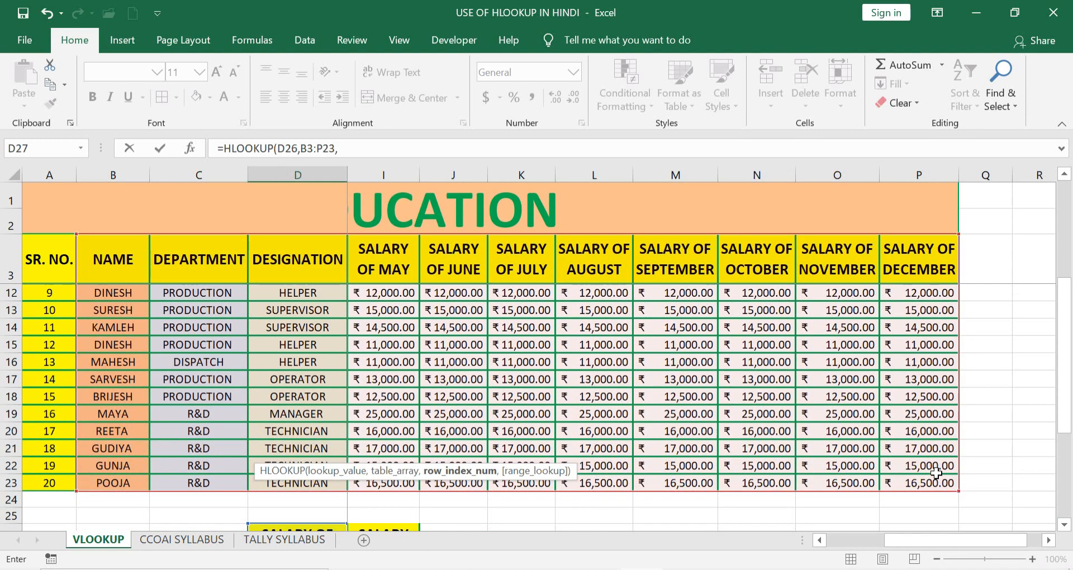
Check the first listed employee's row in the salary table and enter 8 as the HLOOKUP row index number
{"action": "left_click_drag", "start_coordinate": [1065, 347], "coordinate": [1065, 406]}
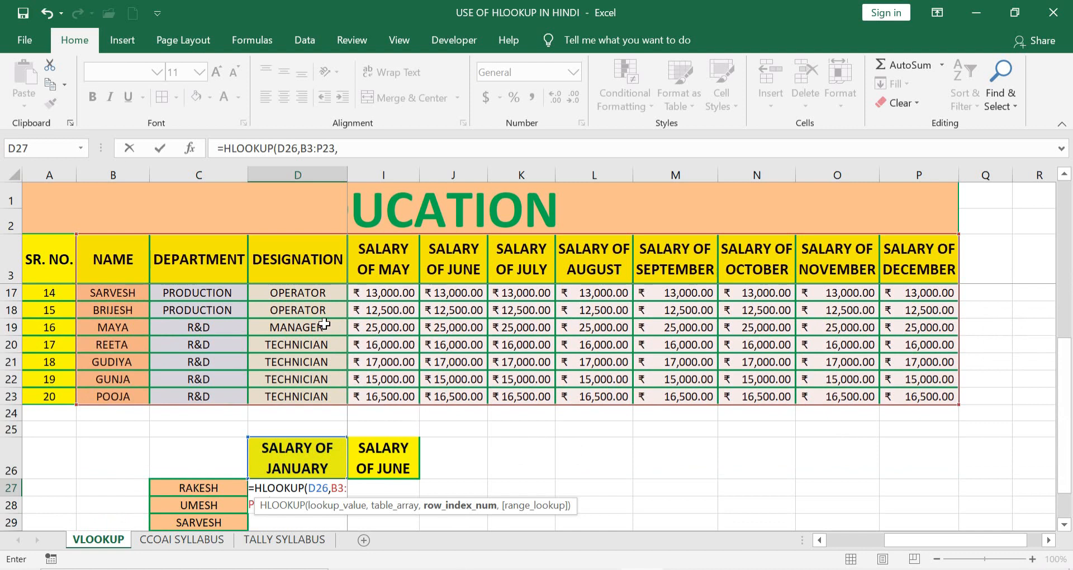
{"action": "scroll", "coordinate": [325, 324], "scroll_direction": "up", "scroll_amount": 5}
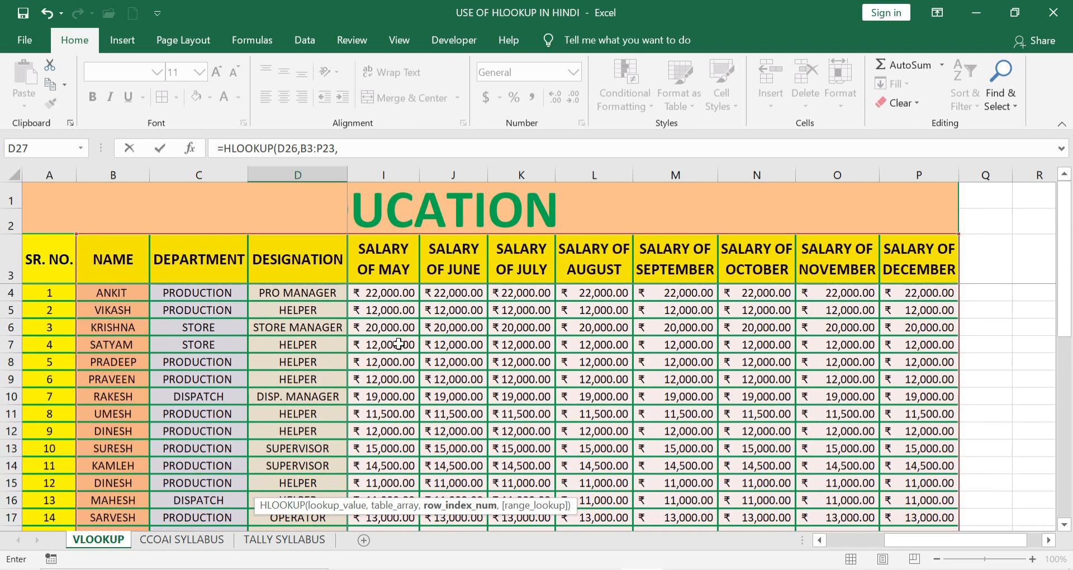
{"action": "scroll", "coordinate": [386, 415], "scroll_direction": "down", "scroll_amount": 5}
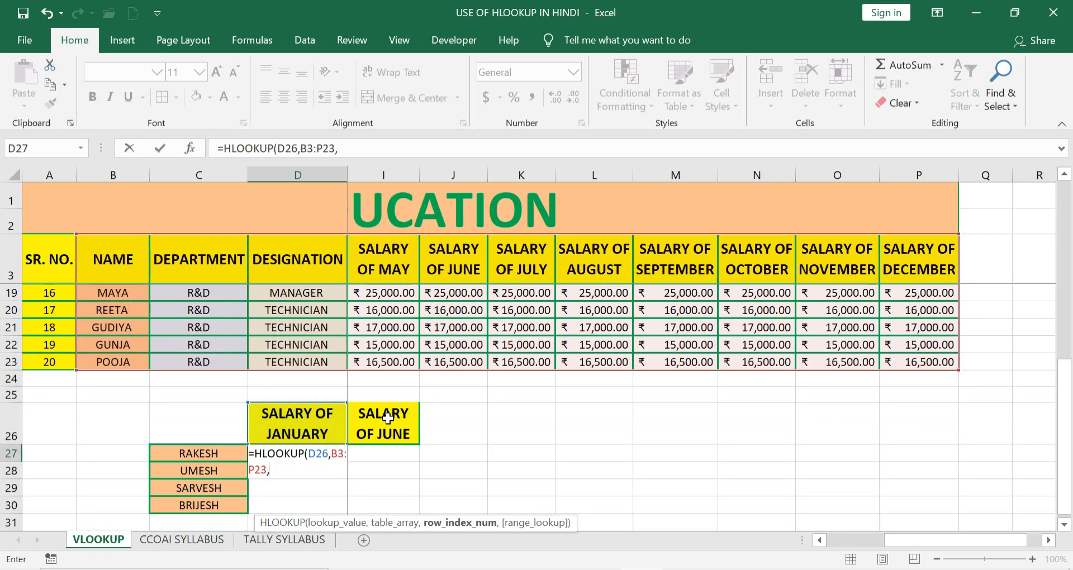
{"action": "scroll", "coordinate": [374, 436], "scroll_direction": "up", "scroll_amount": 5}
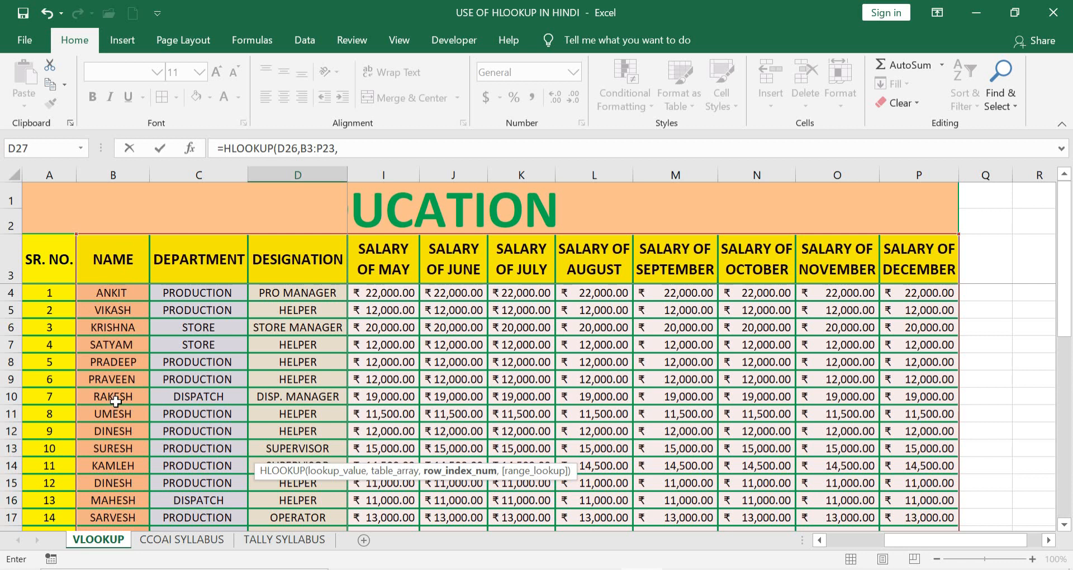
{"action": "type", "text": "8"}
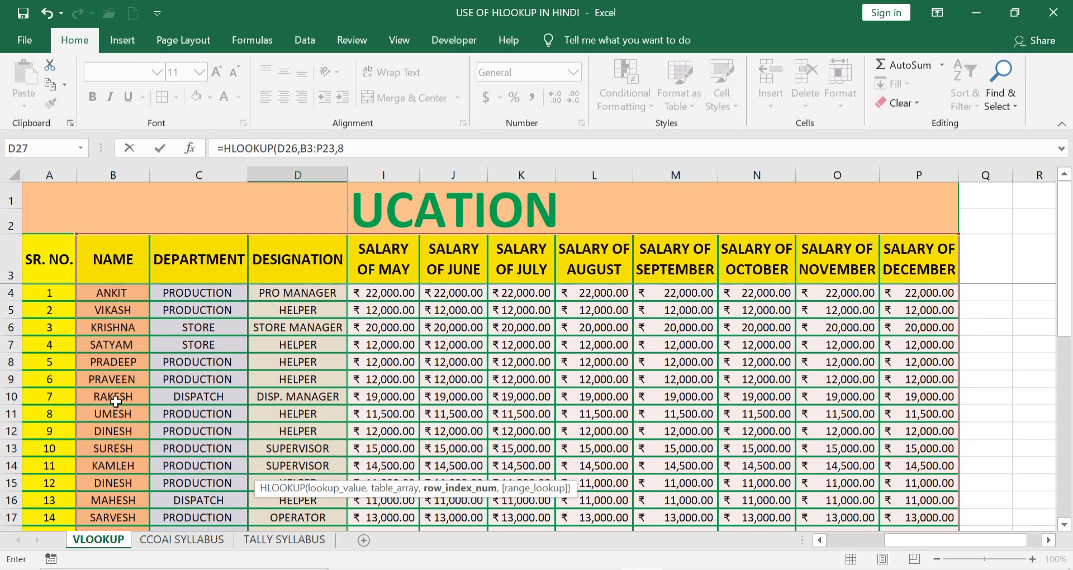
Finish the HLOOKUP formula in D27 with 0 for an exact match and enter it
{"action": "left_click", "coordinate": [1065, 525]}
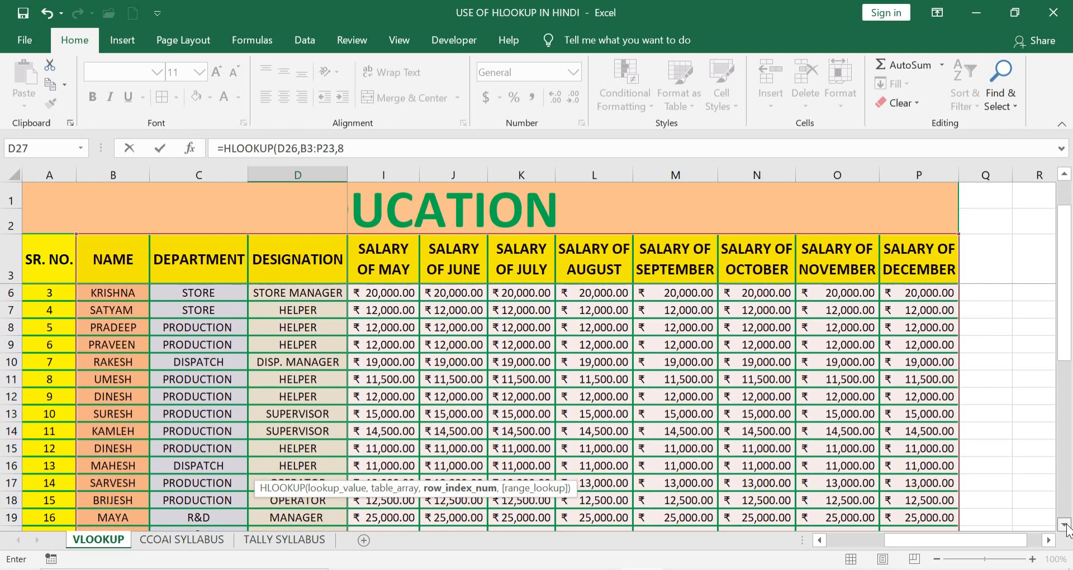
{"action": "left_click", "coordinate": [1064, 525]}
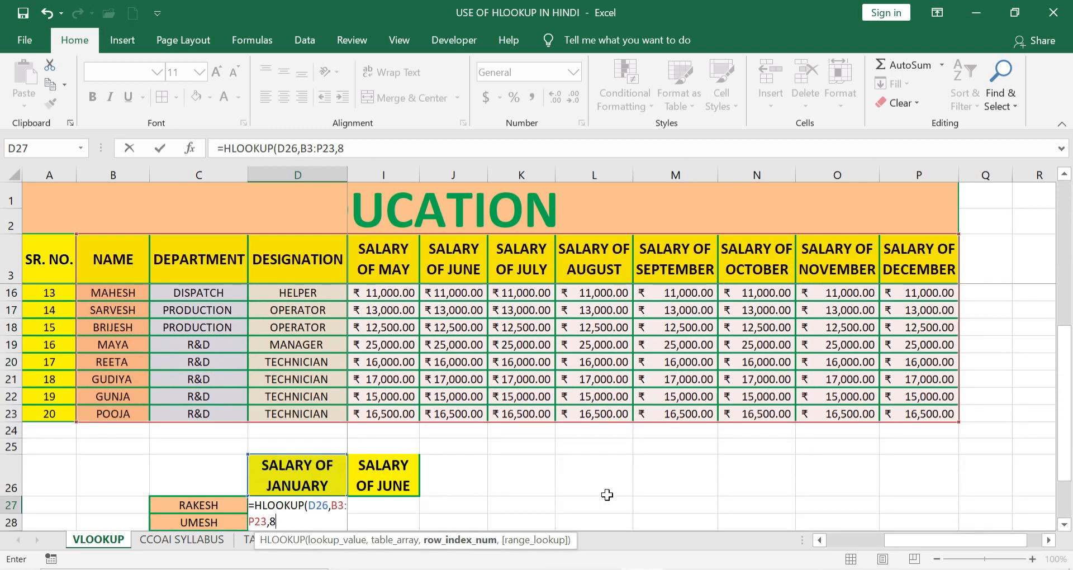
{"action": "type", "text": ","}
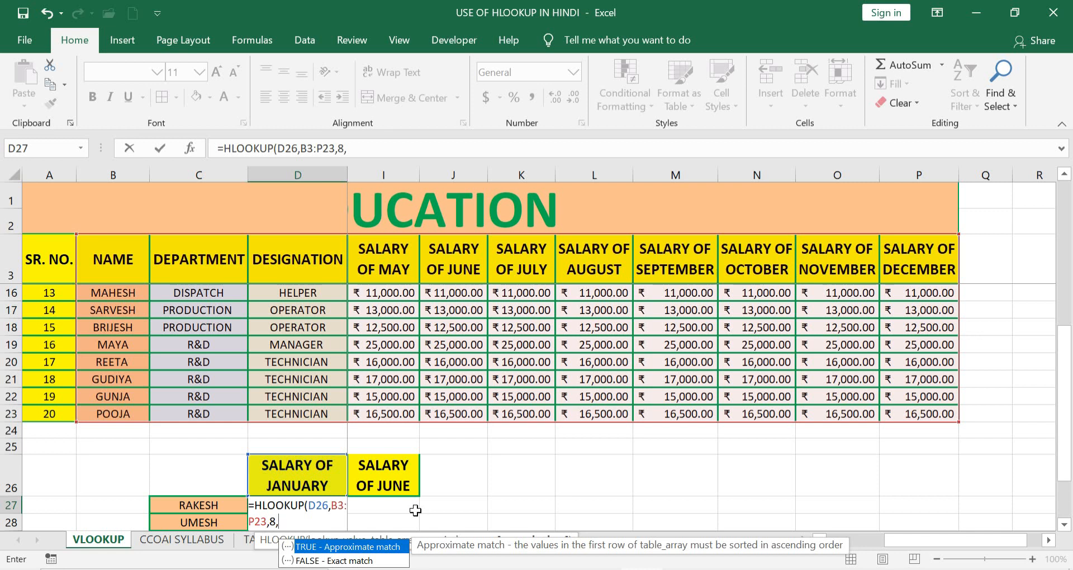
{"action": "type", "text": "0)"}
{"action": "key", "text": "Return"}
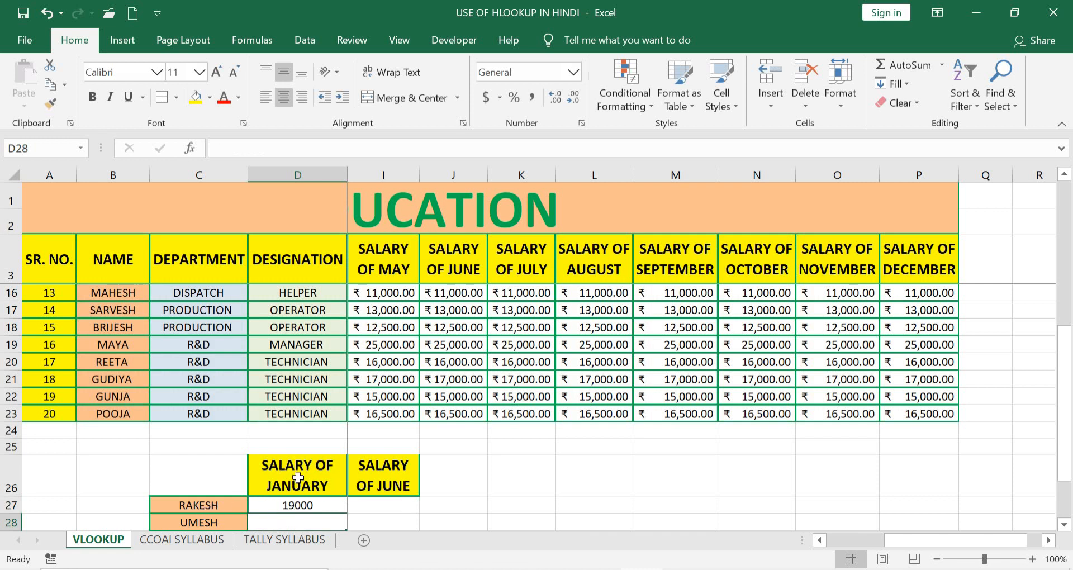
{"action": "scroll", "coordinate": [131, 321], "scroll_direction": "up", "scroll_amount": 3}
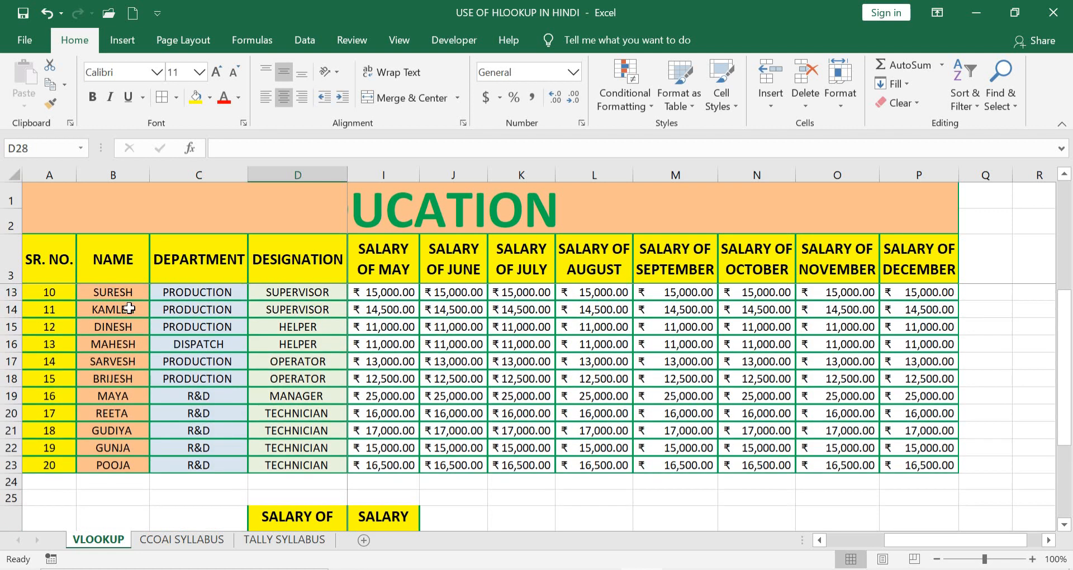
Compare the first listed employee's January salary in the salary table with the HLOOKUP result in D27
{"action": "scroll", "coordinate": [130, 323], "scroll_direction": "up", "scroll_amount": 1}
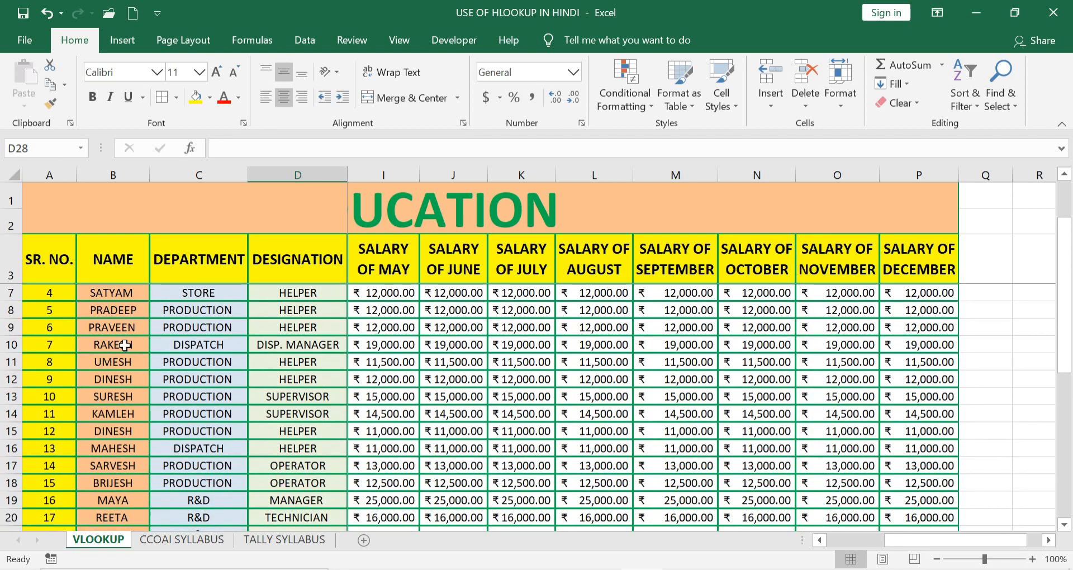
{"action": "left_click", "coordinate": [126, 345]}
{"action": "key", "text": "Right"}
{"action": "key", "text": "Right"}
{"action": "key", "text": "Right"}
{"action": "key", "text": "Right"}
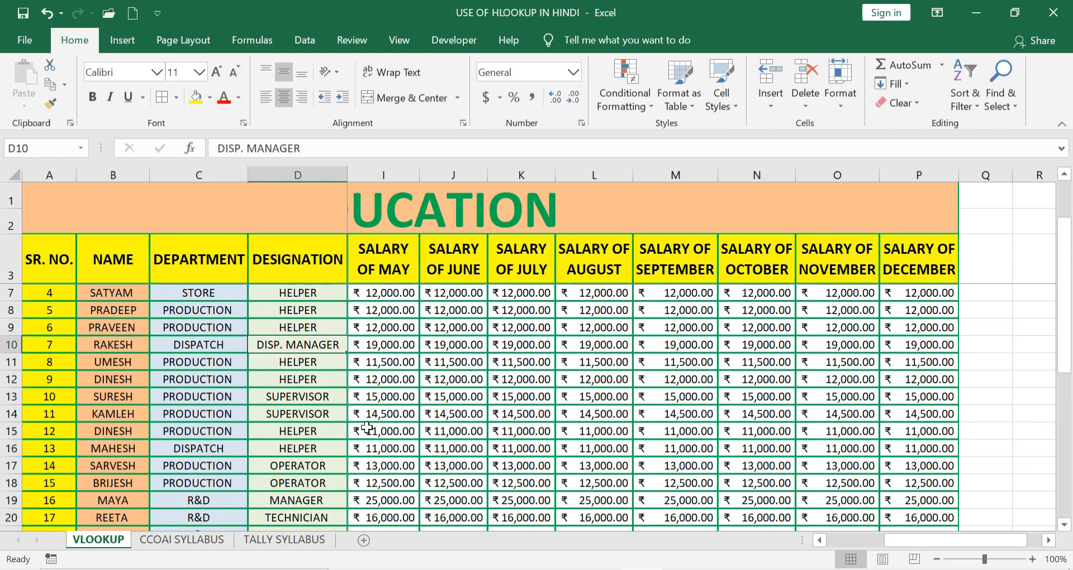
{"action": "key", "text": "Right"}
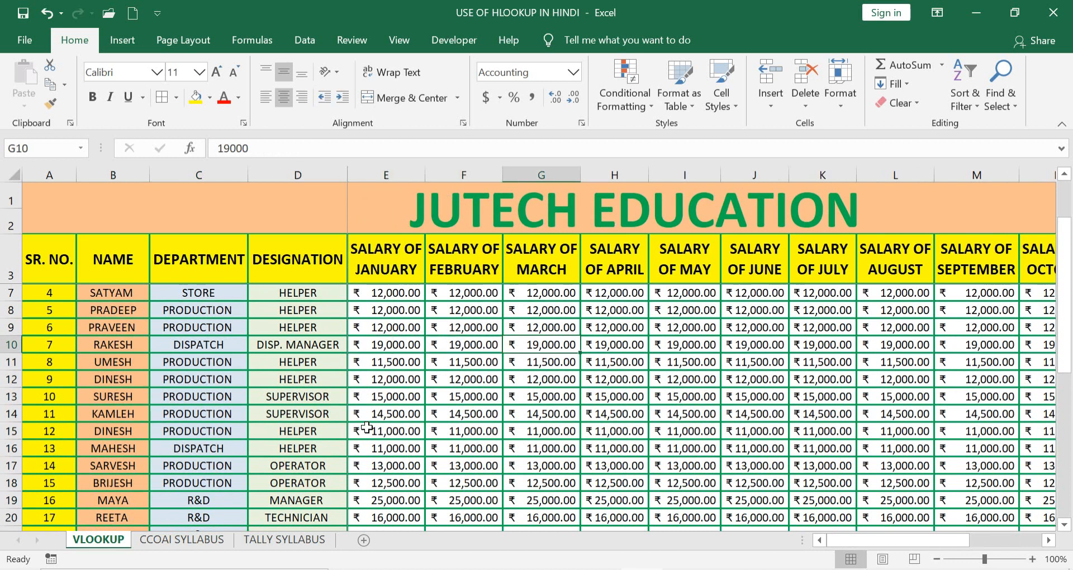
{"action": "key", "text": "Left"}
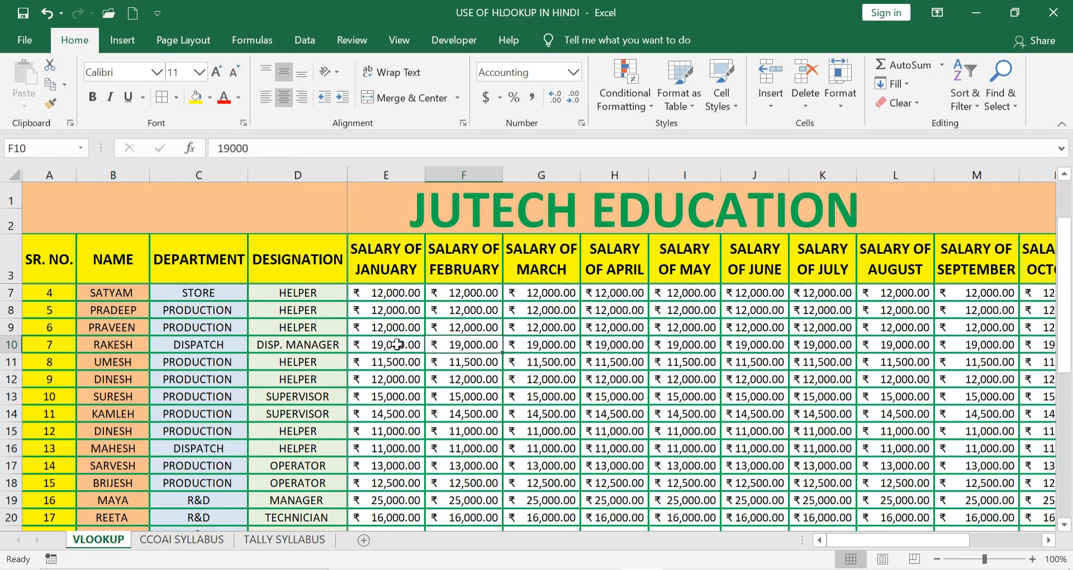
{"action": "scroll", "coordinate": [569, 467], "scroll_direction": "down", "scroll_amount": 1}
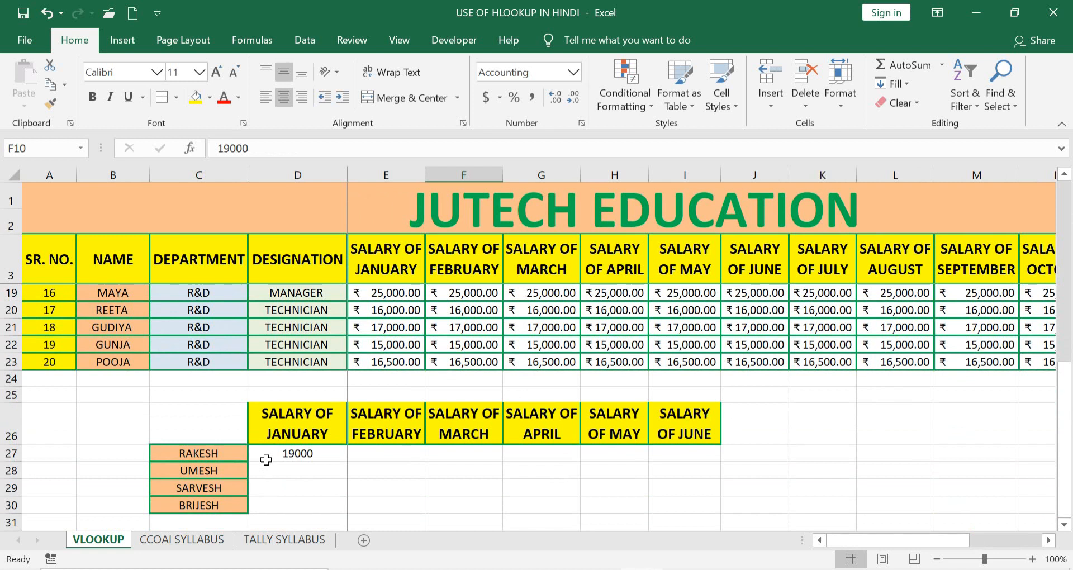
{"action": "left_click", "coordinate": [304, 455]}
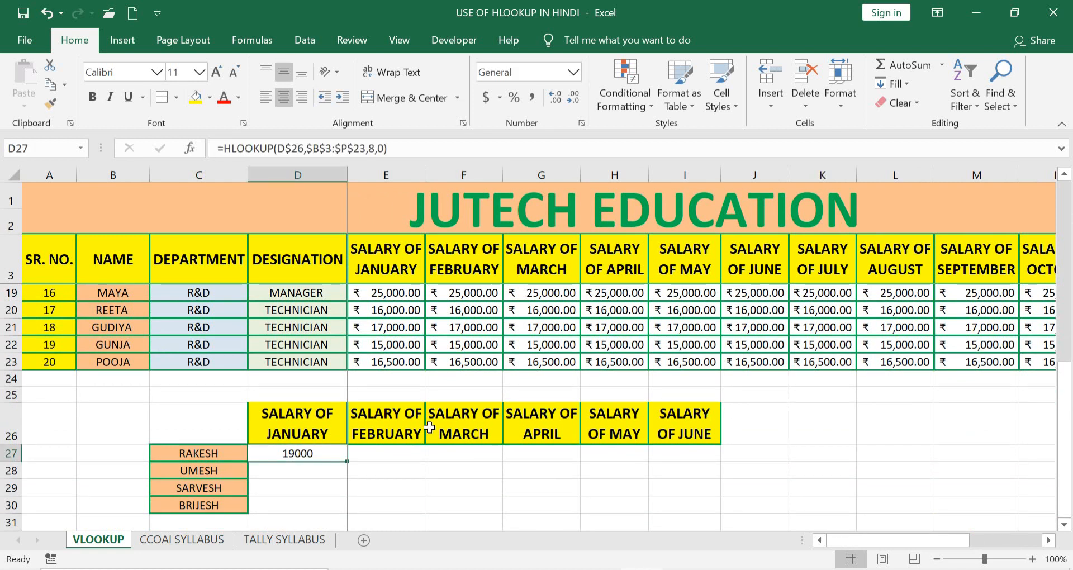
Start an HLOOKUP formula in D28 for the second listed employee, with the January header cell D26 as the lookup value
{"action": "left_click", "coordinate": [313, 472]}
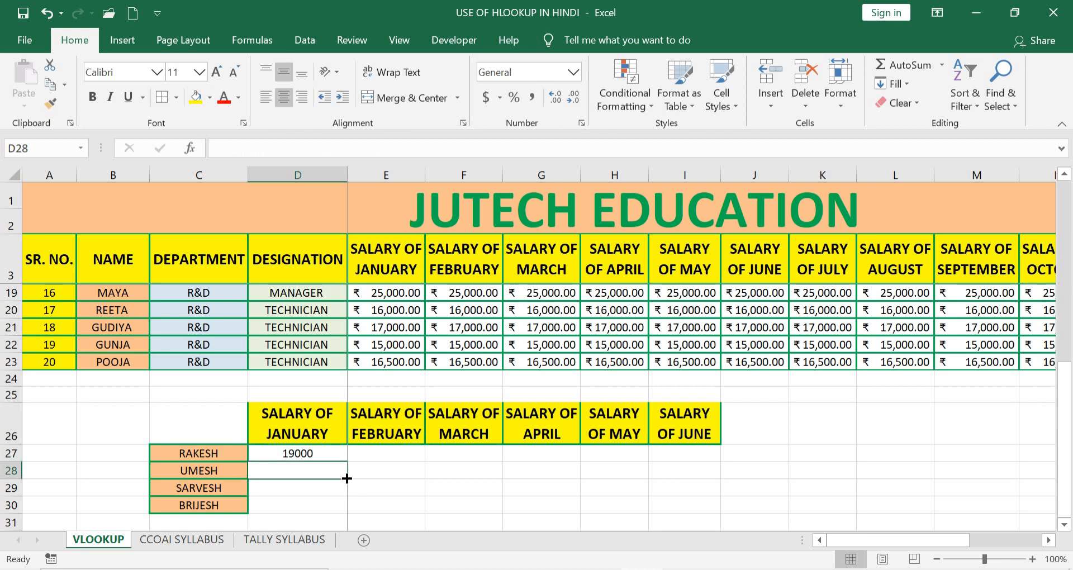
{"action": "type", "text": "="}
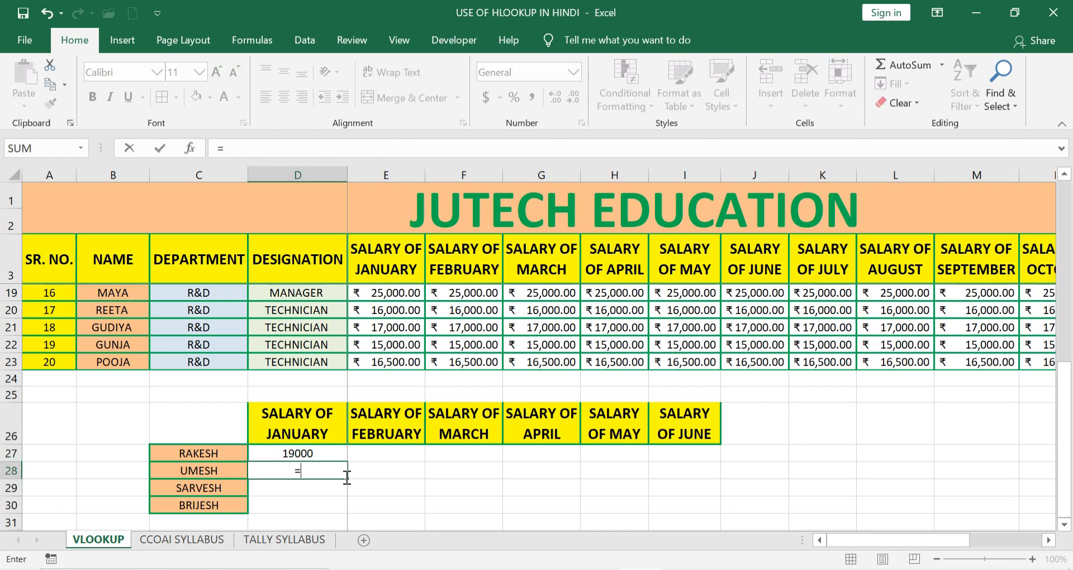
{"action": "type", "text": "HLOOK"}
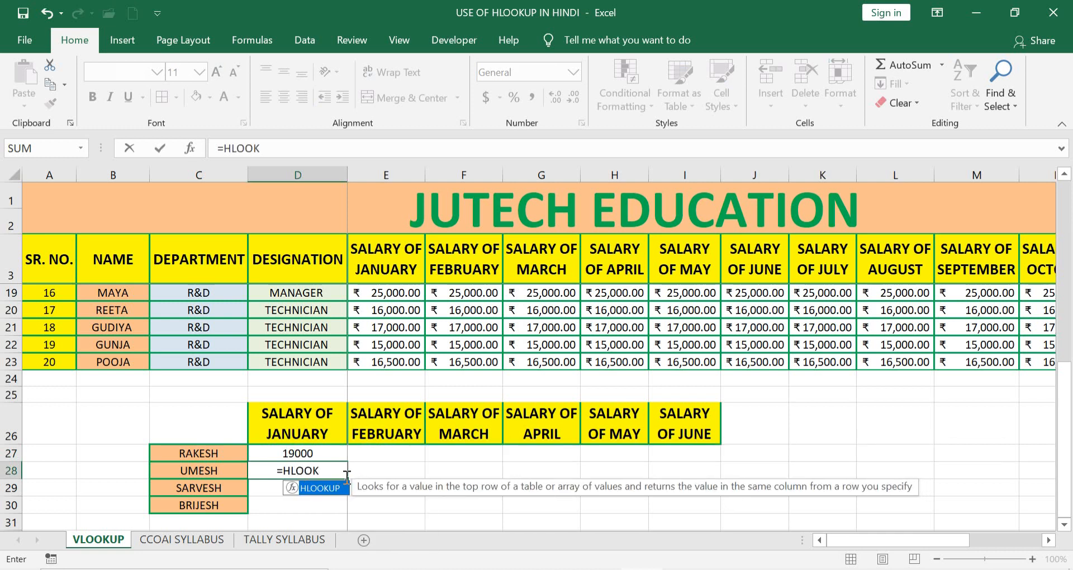
{"action": "key", "text": "Tab"}
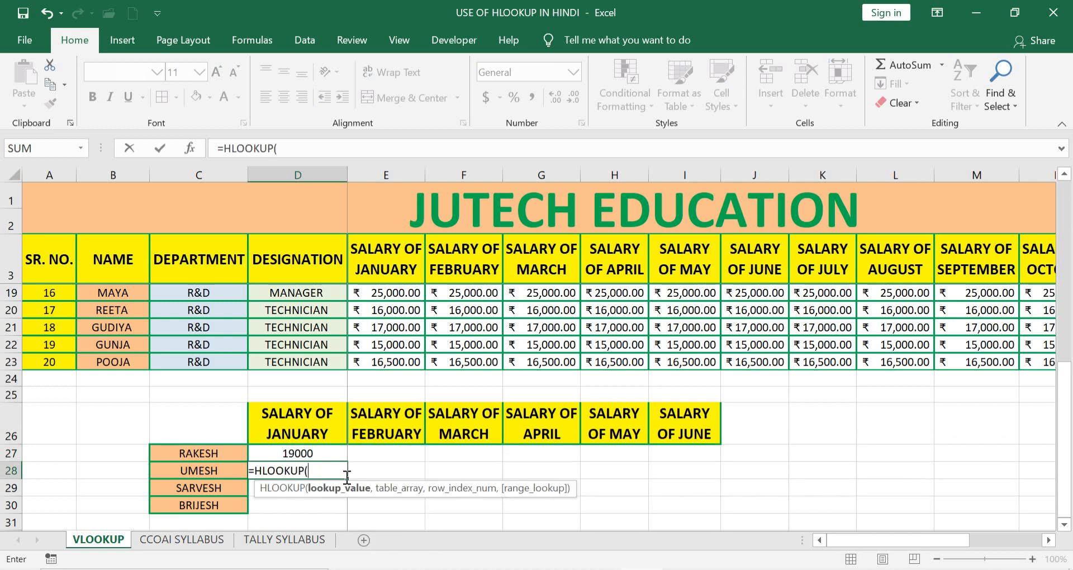
{"action": "left_click", "coordinate": [318, 426]}
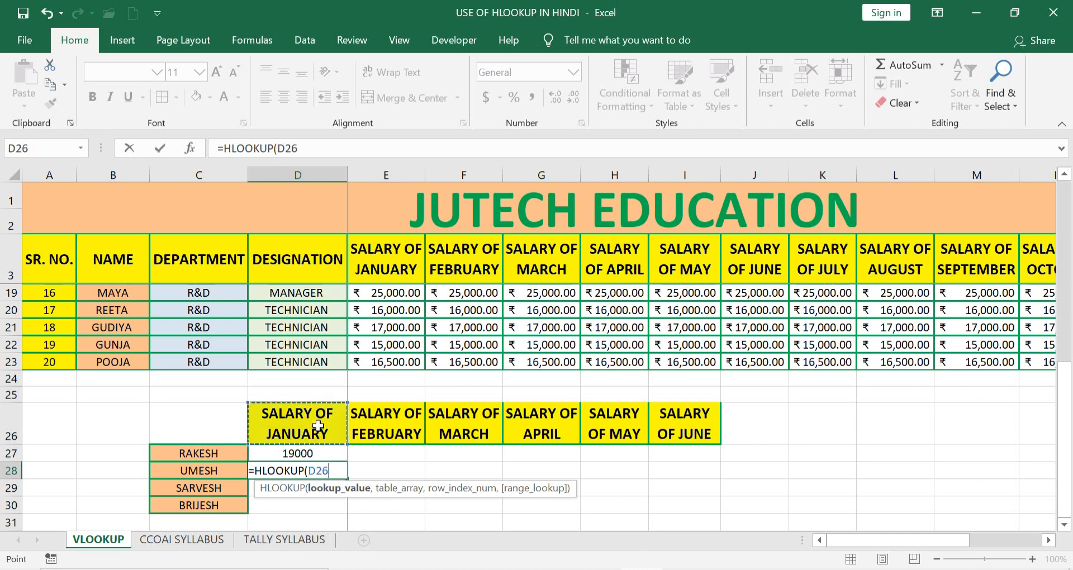
{"action": "type", "text": ","}
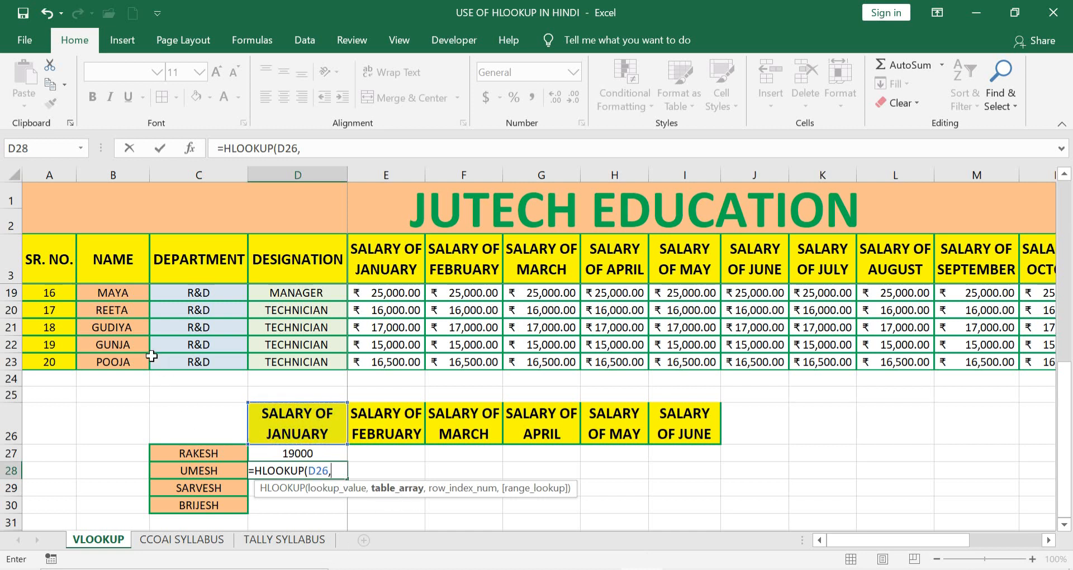
Give the D28 formula the salary table B3:P23 as its table array
{"action": "scroll", "coordinate": [151, 357], "scroll_direction": "up", "scroll_amount": 4}
{"action": "left_click_drag", "start_coordinate": [112, 249], "coordinate": [924, 456]}
{"action": "type", "text": ","}
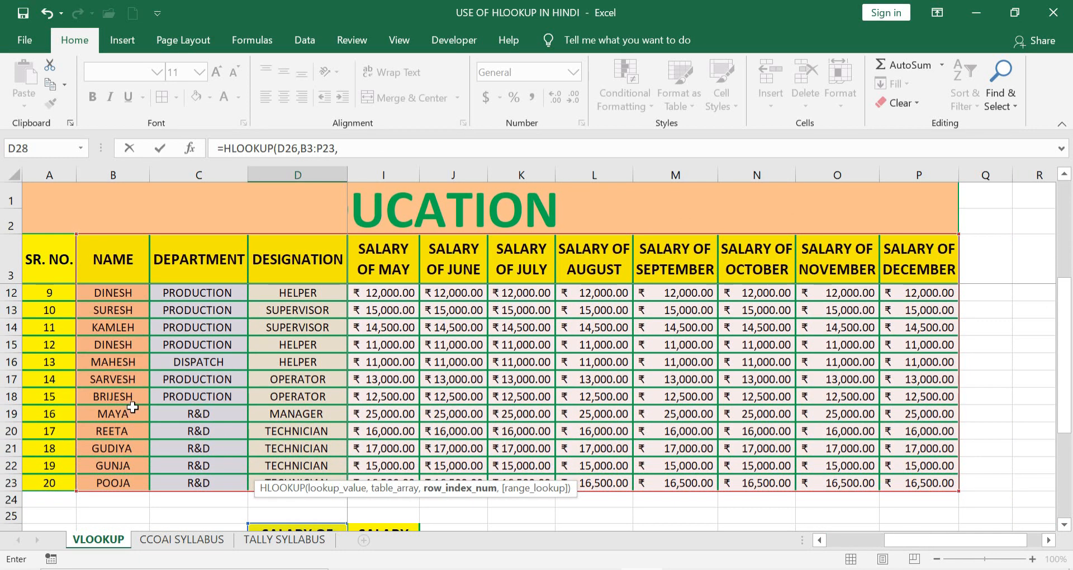
Check the second listed employee's row in the salary table and enter 9 as the row index number in D28
{"action": "scroll", "coordinate": [130, 403], "scroll_direction": "up", "scroll_amount": 2}
{"action": "scroll", "coordinate": [137, 379], "scroll_direction": "up", "scroll_amount": 1}
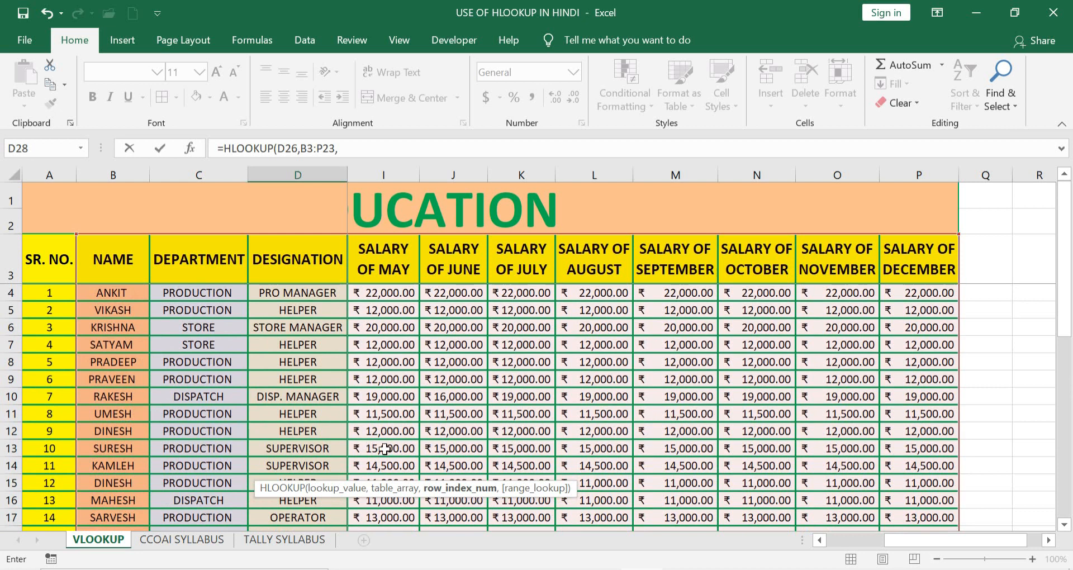
{"action": "scroll", "coordinate": [403, 461], "scroll_direction": "down", "scroll_amount": 2}
{"action": "scroll", "coordinate": [420, 471], "scroll_direction": "down", "scroll_amount": 4}
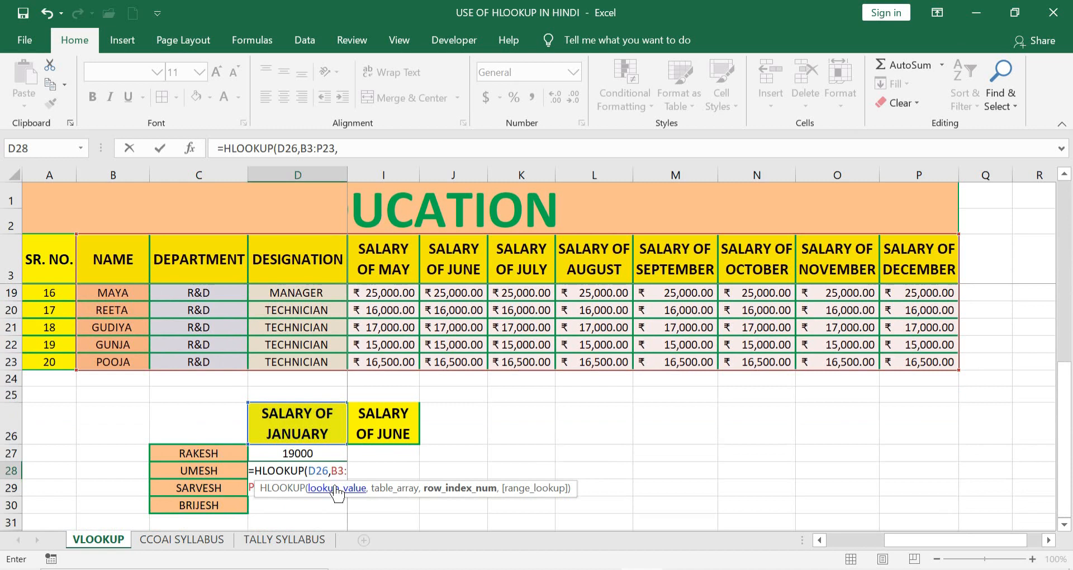
{"action": "type", "text": "9"}
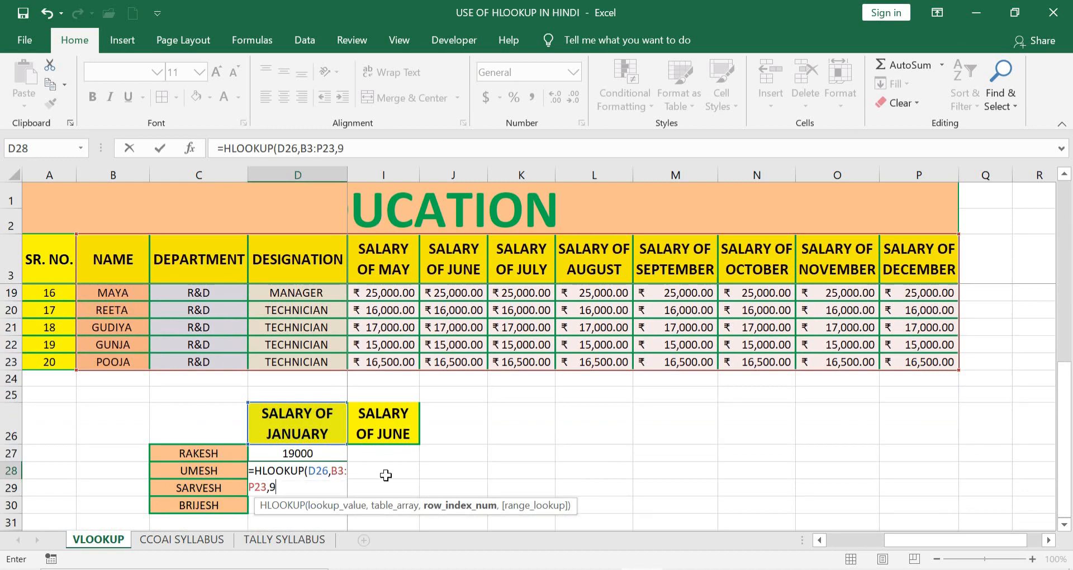
Complete the D28 formula with 0 for an exact match and fill it across to the June column, I28
{"action": "scroll", "coordinate": [386, 475], "scroll_direction": "down", "scroll_amount": 1}
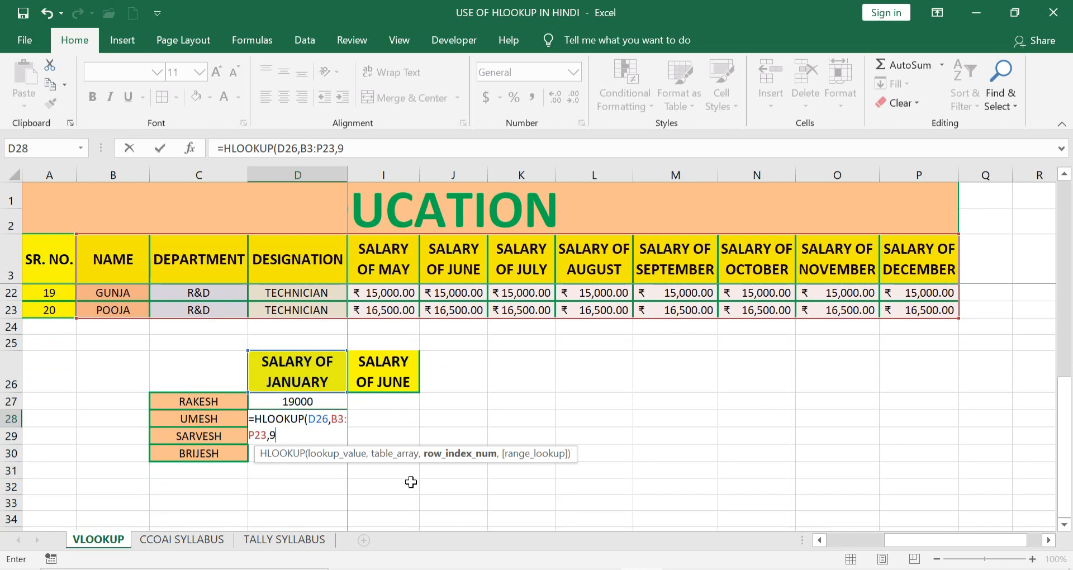
{"action": "type", "text": ","}
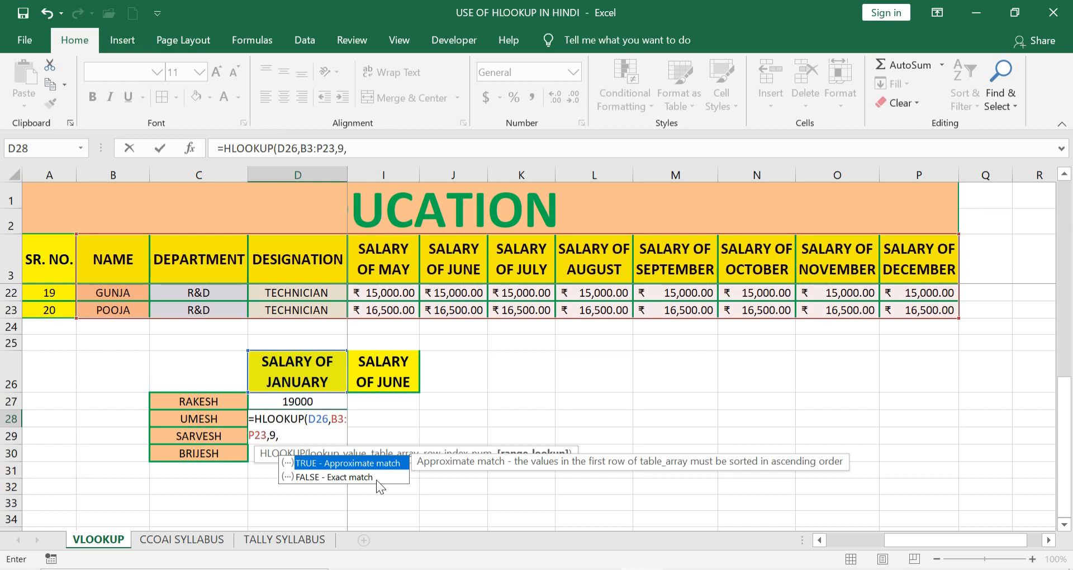
{"action": "type", "text": "0)"}
{"action": "key", "text": "Return"}
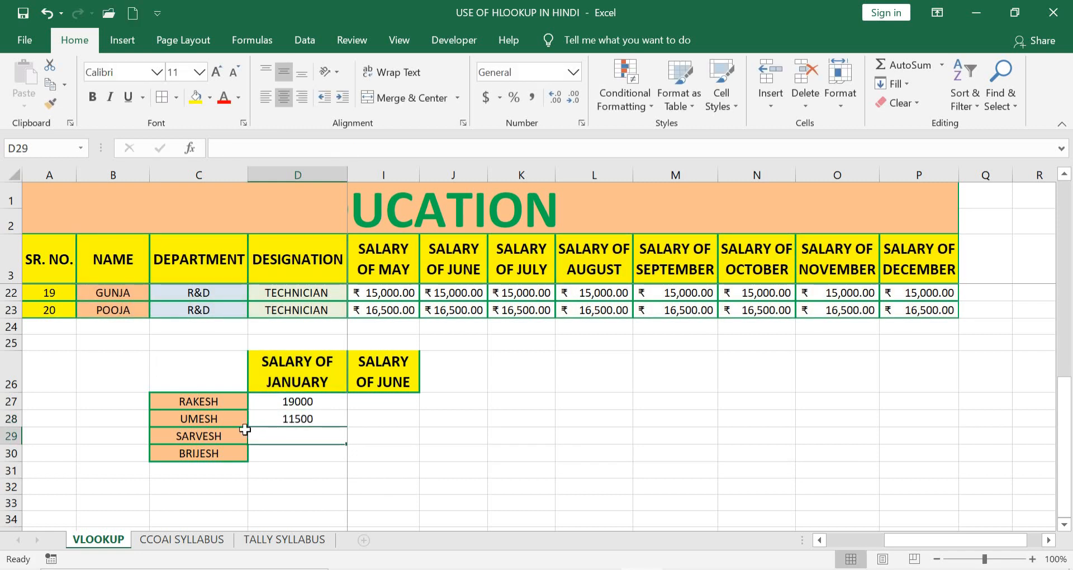
{"action": "left_click", "coordinate": [298, 419]}
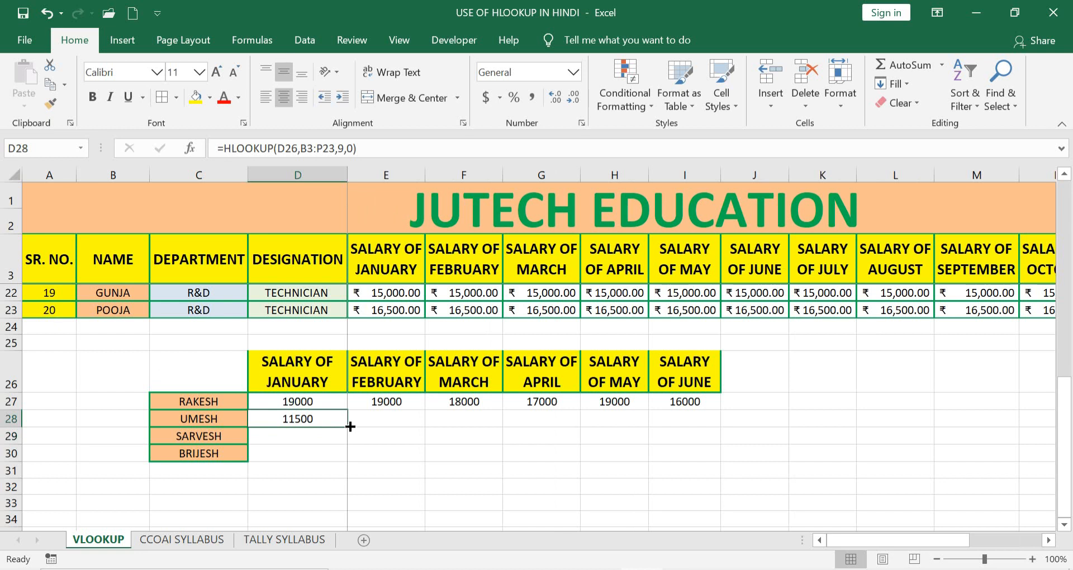
{"action": "left_click_drag", "start_coordinate": [349, 427], "coordinate": [702, 430]}
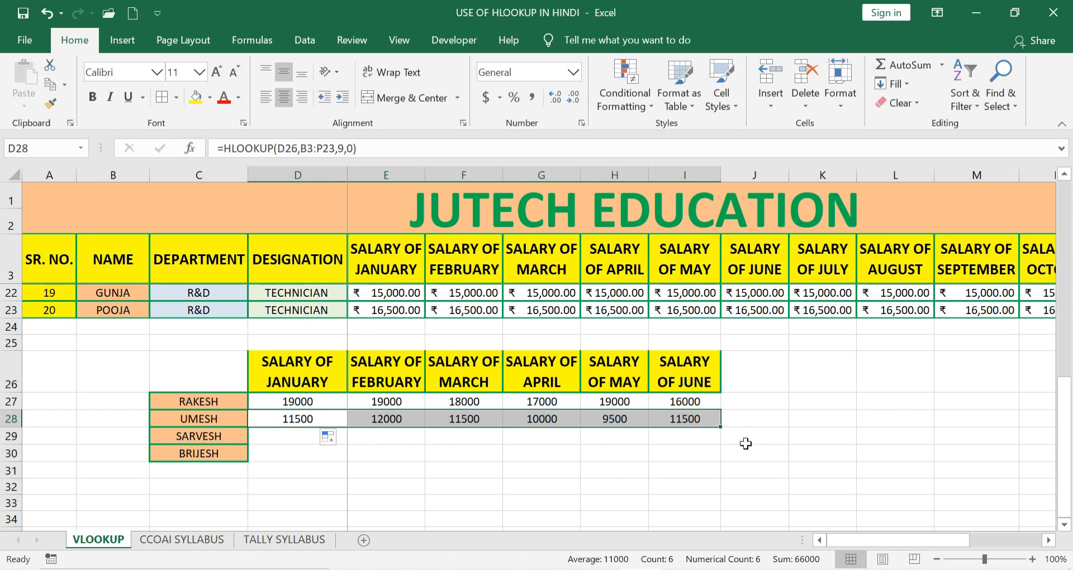
Start an HLOOKUP formula in D29 for the third listed employee, with the January header cell D26 as the lookup value
{"action": "left_click", "coordinate": [295, 440]}
{"action": "scroll", "coordinate": [320, 378], "scroll_direction": "down", "scroll_amount": 1}
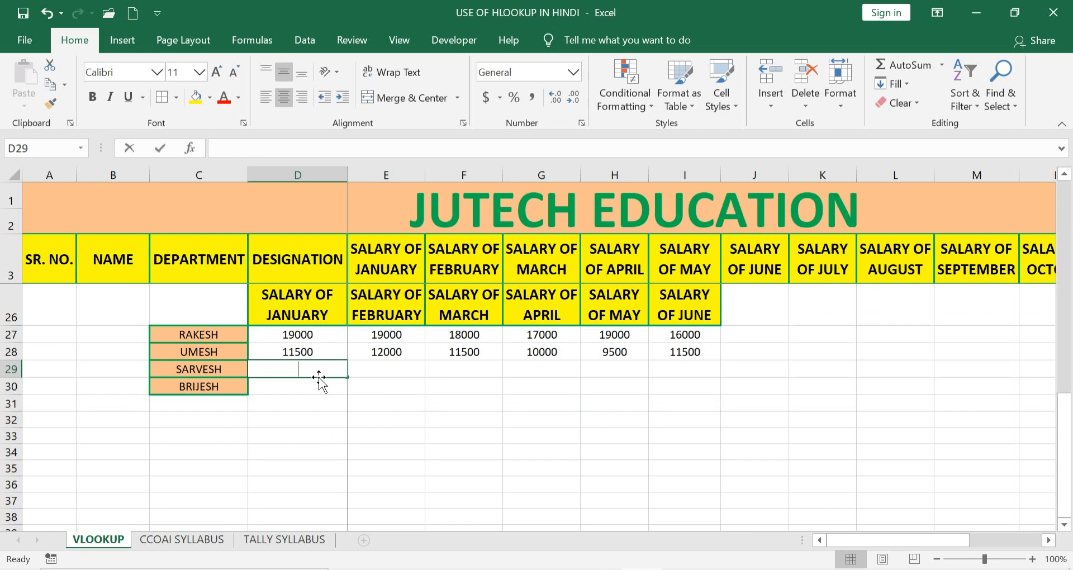
{"action": "type", "text": "=HLOO"}
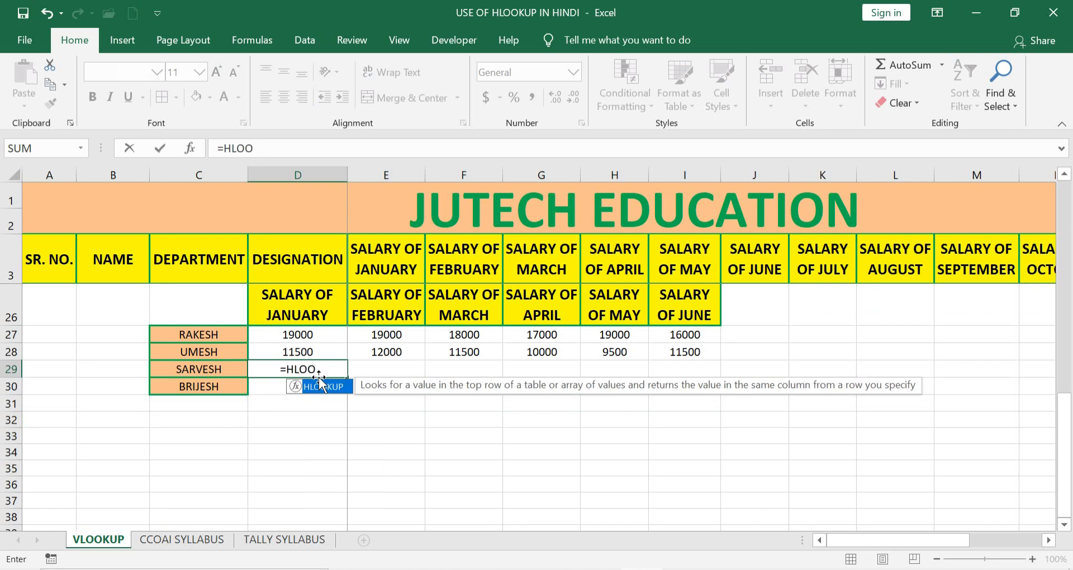
{"action": "double_click", "coordinate": [320, 381]}
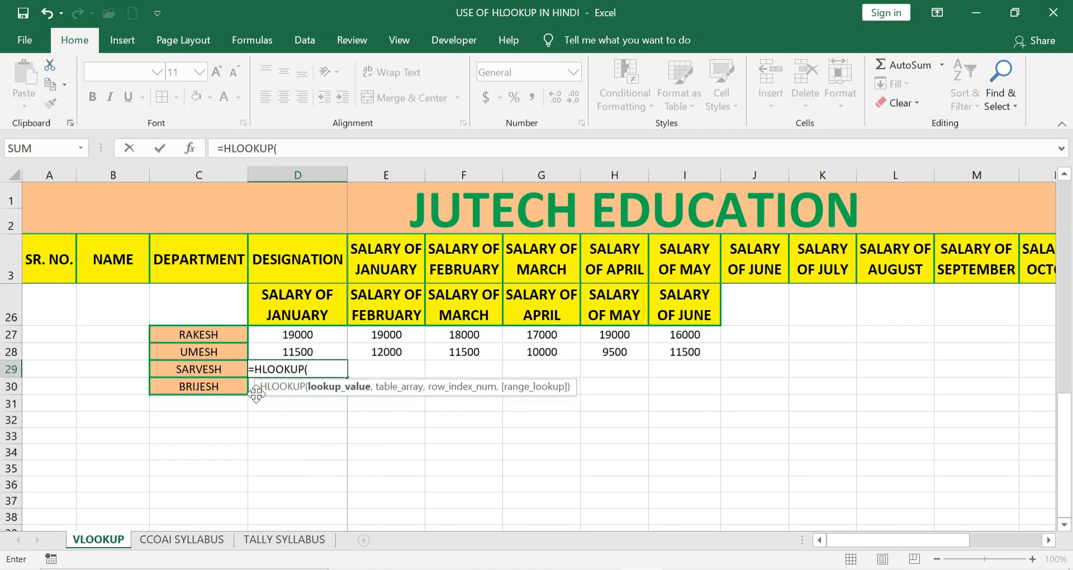
{"action": "left_click", "coordinate": [300, 307]}
{"action": "type", "text": ","}
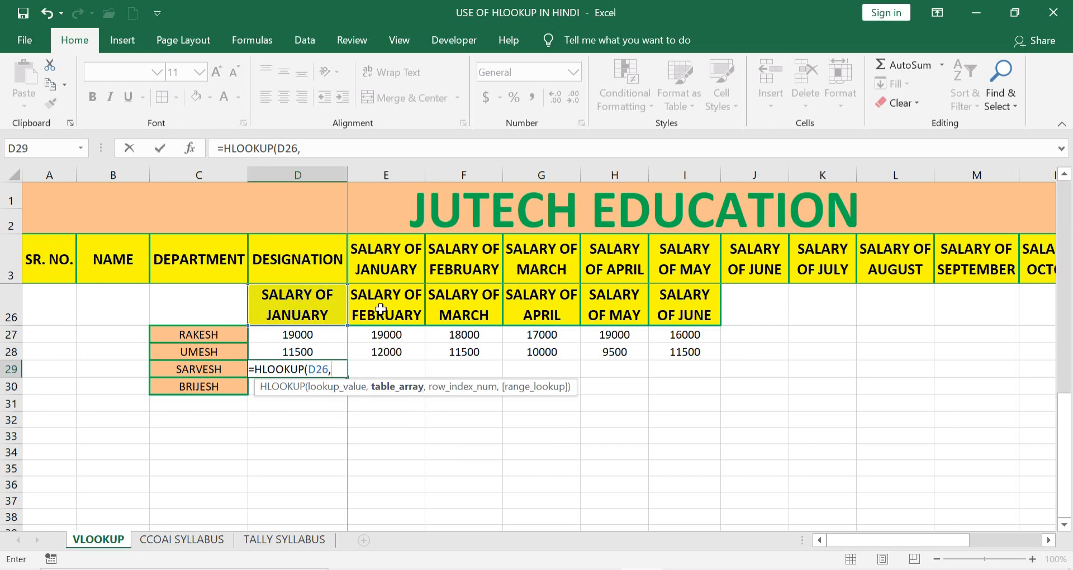
Give the D29 formula the salary table B3:P23 as its table array
{"action": "scroll", "coordinate": [352, 348], "scroll_direction": "up", "scroll_amount": 6}
{"action": "left_click_drag", "start_coordinate": [117, 260], "coordinate": [928, 480]}
{"action": "type", "text": ","}
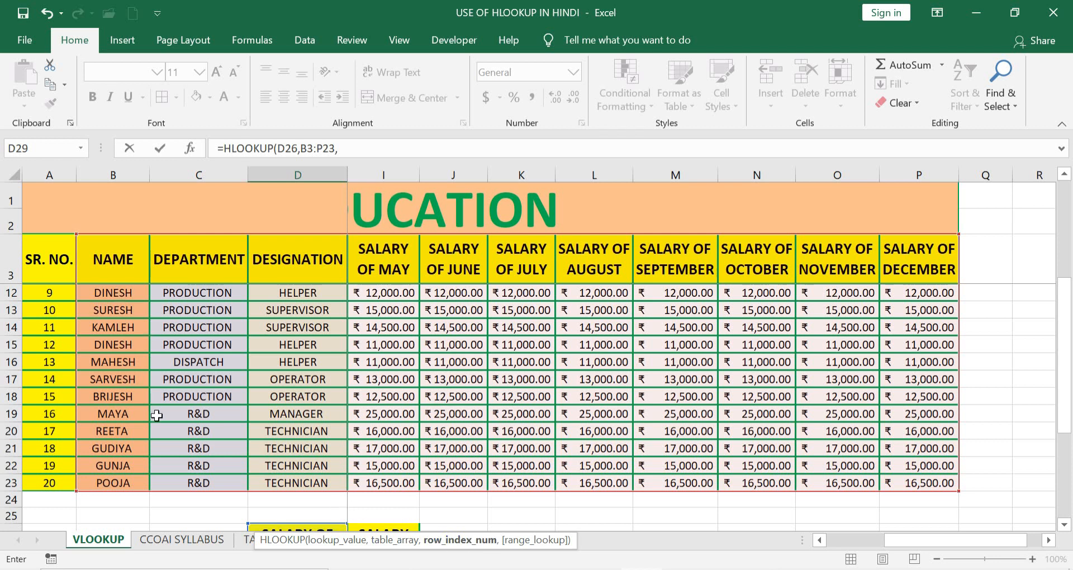
Complete the D29 formula with row index number 15 and 0 for an exact match, and enter it
{"action": "scroll", "coordinate": [149, 410], "scroll_direction": "down", "scroll_amount": 1}
{"action": "scroll", "coordinate": [171, 405], "scroll_direction": "up", "scroll_amount": 1}
{"action": "type", "text": ","}
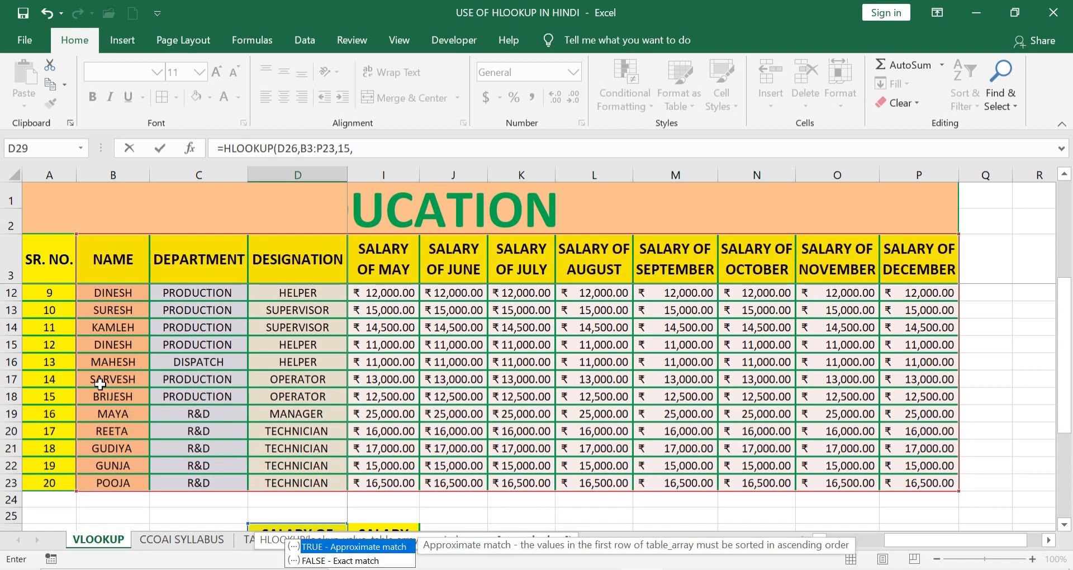
{"action": "type", "text": ")"}
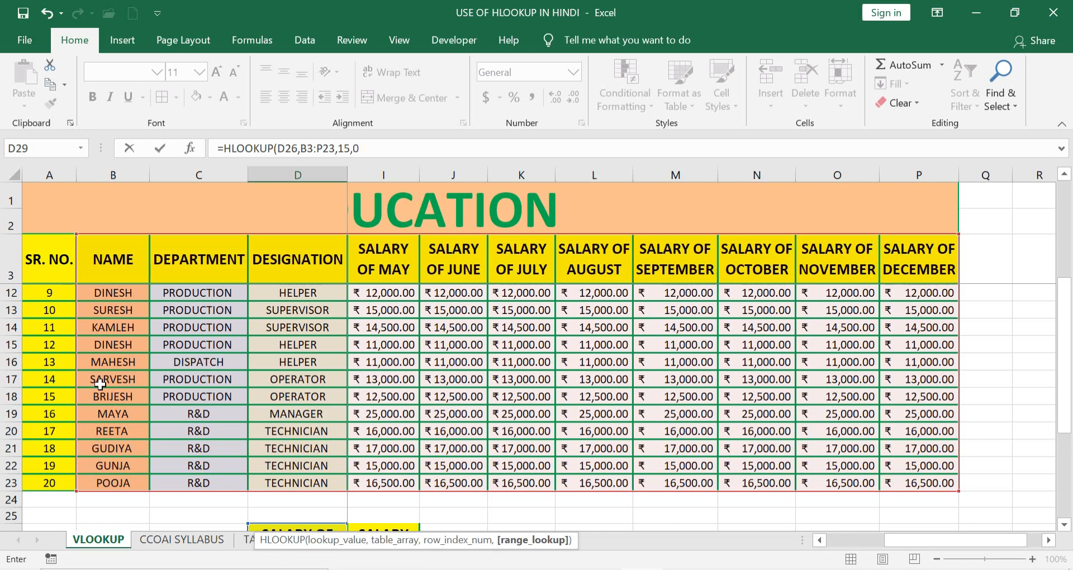
{"action": "key", "text": "Return"}
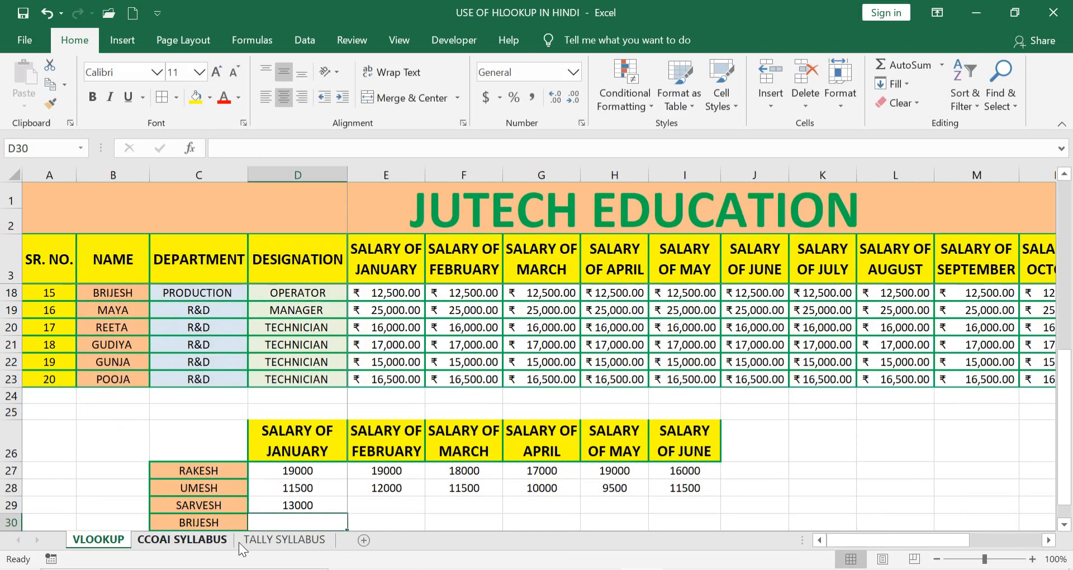
Fill the D29 formula across to the June column, I29, and compare the row with the employee's salaries in the salary table
{"action": "left_click", "coordinate": [301, 506]}
{"action": "left_click_drag", "start_coordinate": [347, 513], "coordinate": [699, 509]}
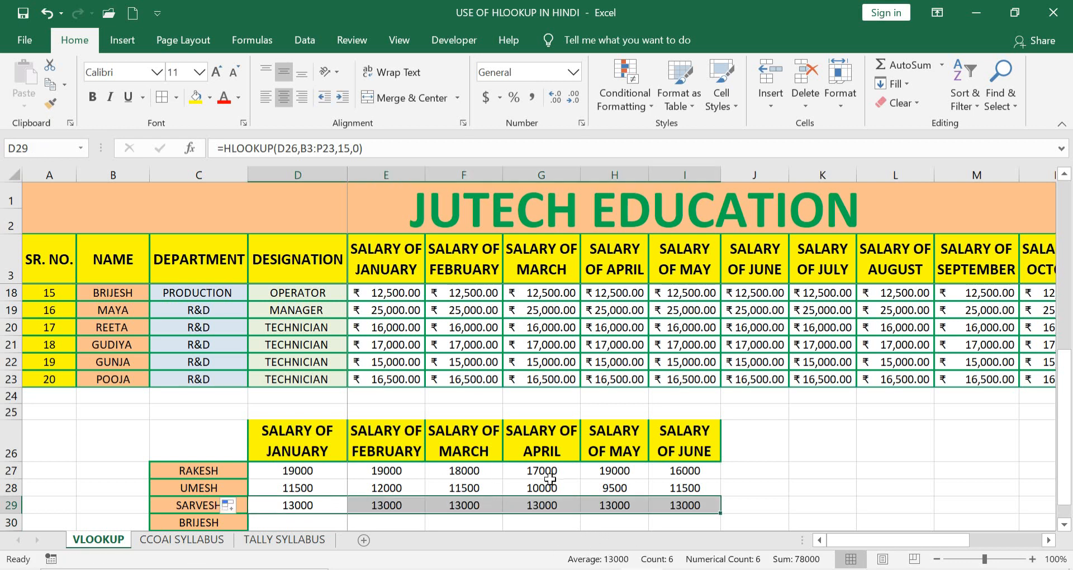
{"action": "scroll", "coordinate": [546, 437], "scroll_direction": "up", "scroll_amount": 2}
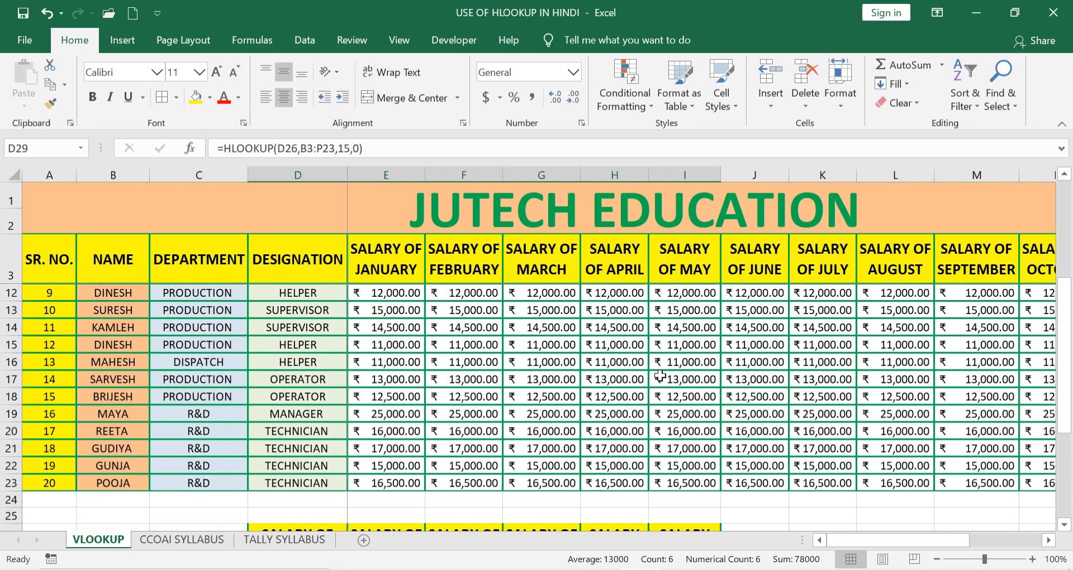
{"action": "scroll", "coordinate": [609, 410], "scroll_direction": "down", "scroll_amount": 4}
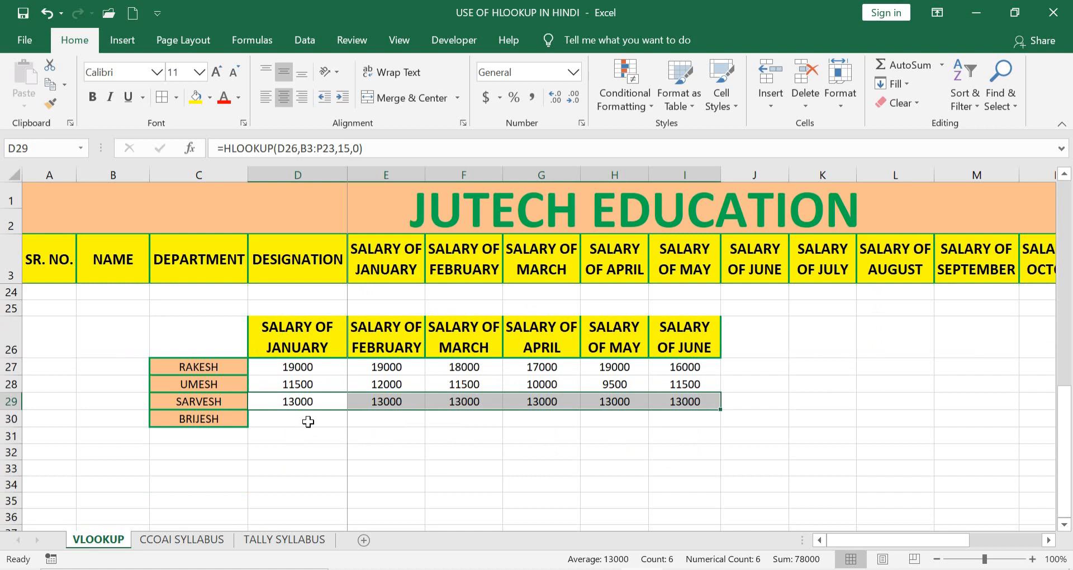
Start an HLOOKUP formula in D30 for the fourth listed employee, with the January header cell D26 as the lookup value
{"action": "left_click", "coordinate": [308, 422]}
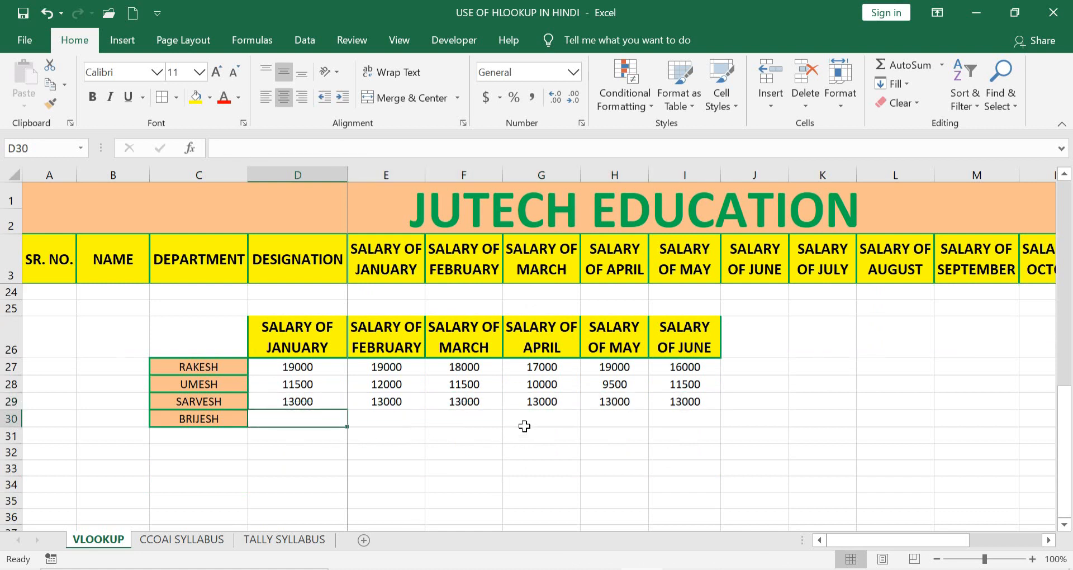
{"action": "type", "text": "="}
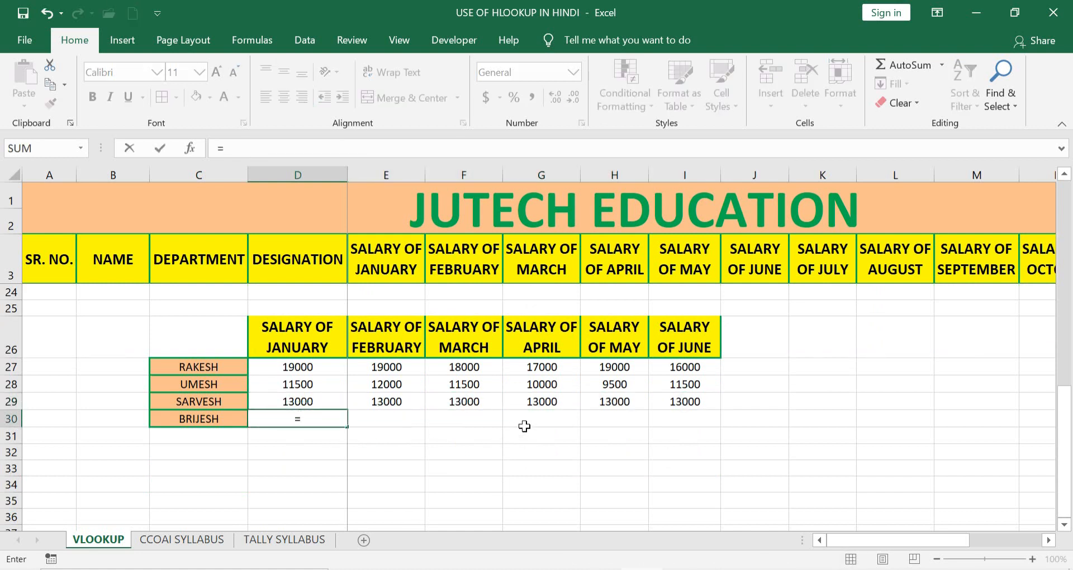
{"action": "type", "text": "HLOO"}
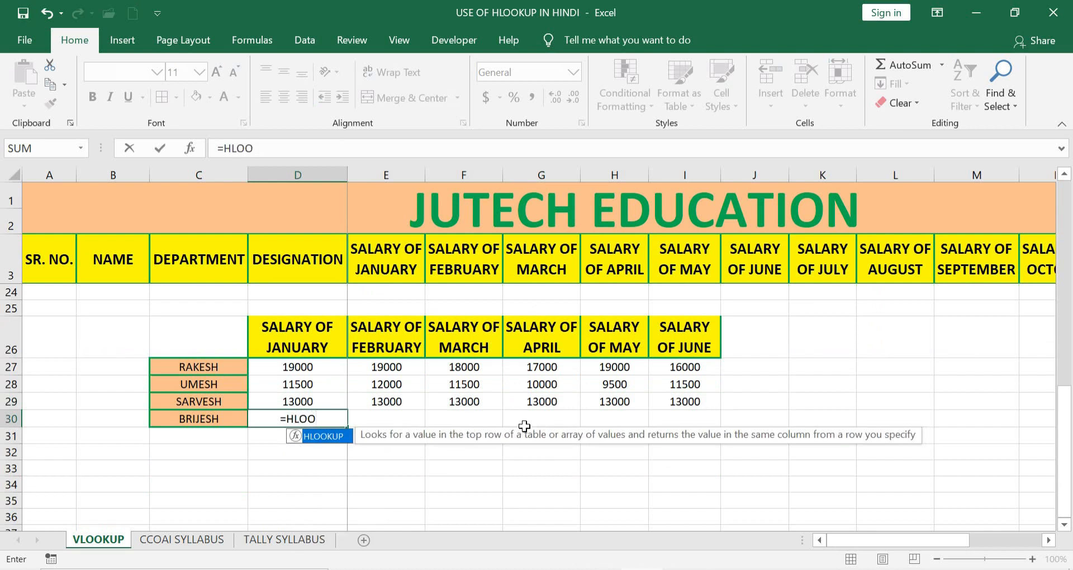
{"action": "key", "text": "Tab"}
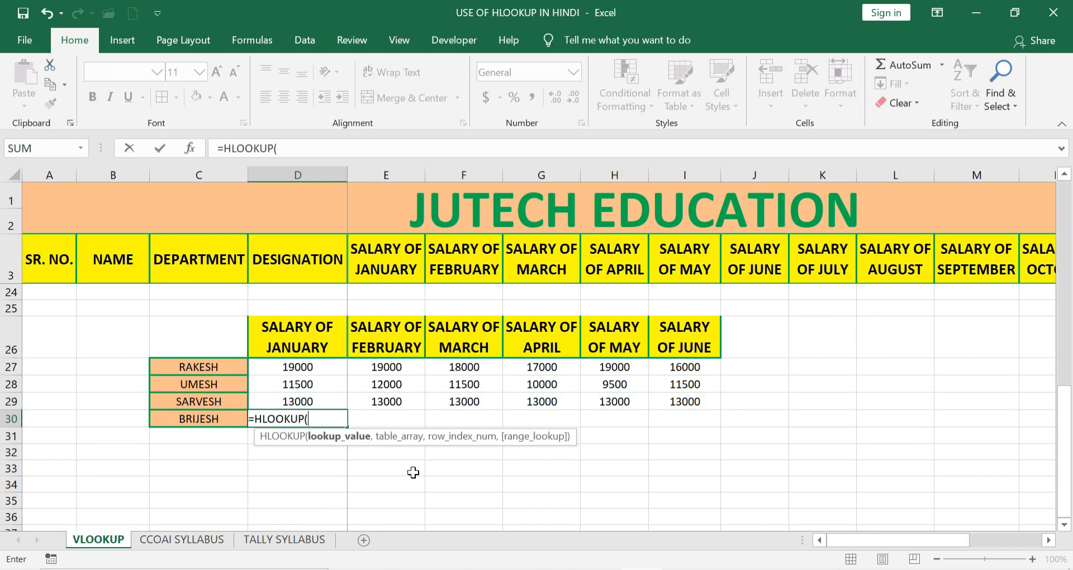
{"action": "left_click", "coordinate": [302, 329]}
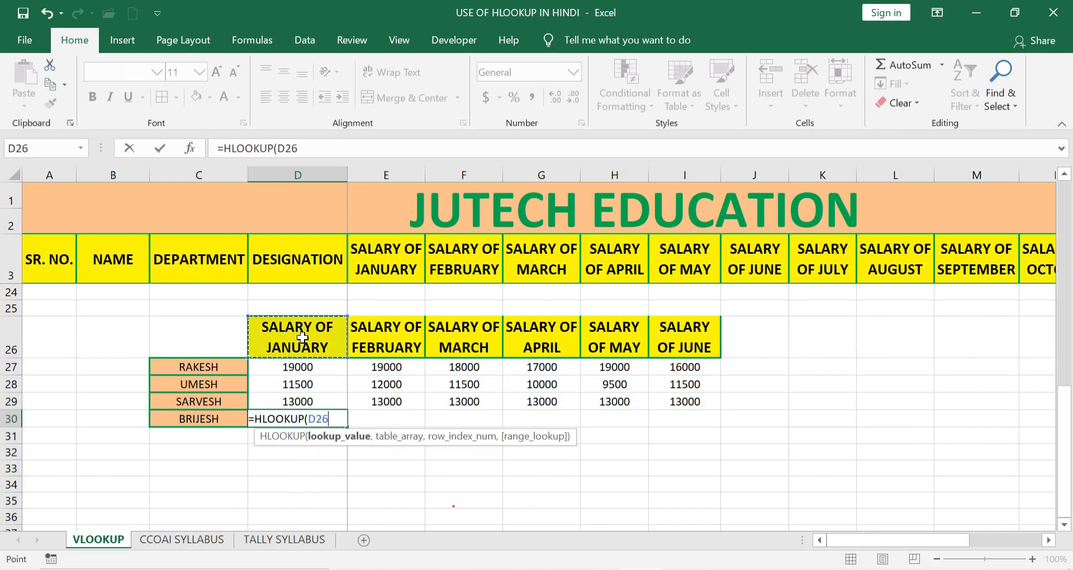
{"action": "type", "text": ","}
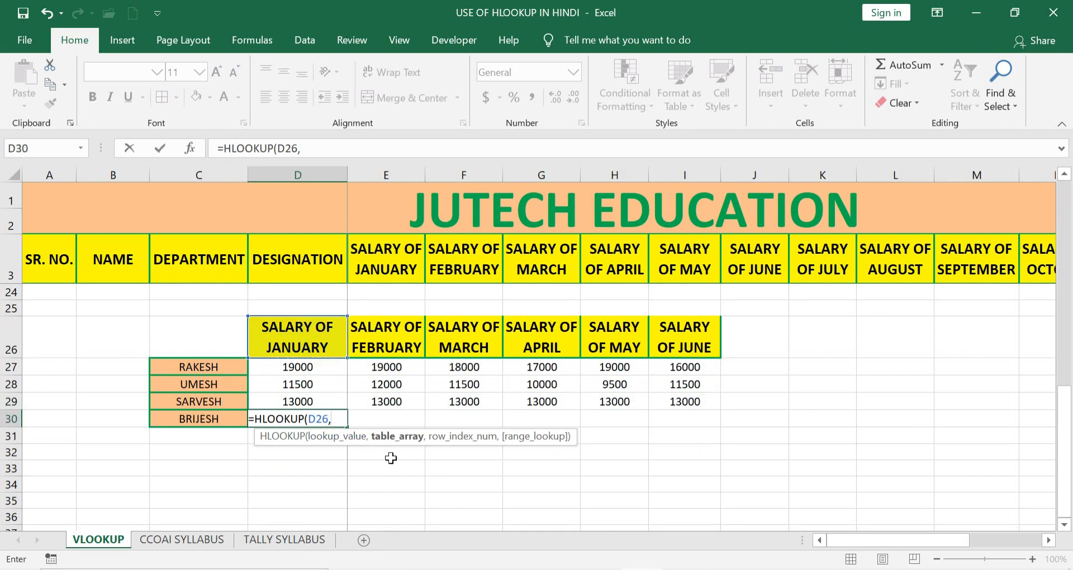
Give the D30 formula the salary table B3:P23 as its table array
{"action": "scroll", "coordinate": [265, 325], "scroll_direction": "up", "scroll_amount": 7}
{"action": "left_click_drag", "start_coordinate": [133, 257], "coordinate": [822, 363]}
{"action": "left_click_drag", "start_coordinate": [1069, 414], "coordinate": [935, 496]}
{"action": "type", "text": ","}
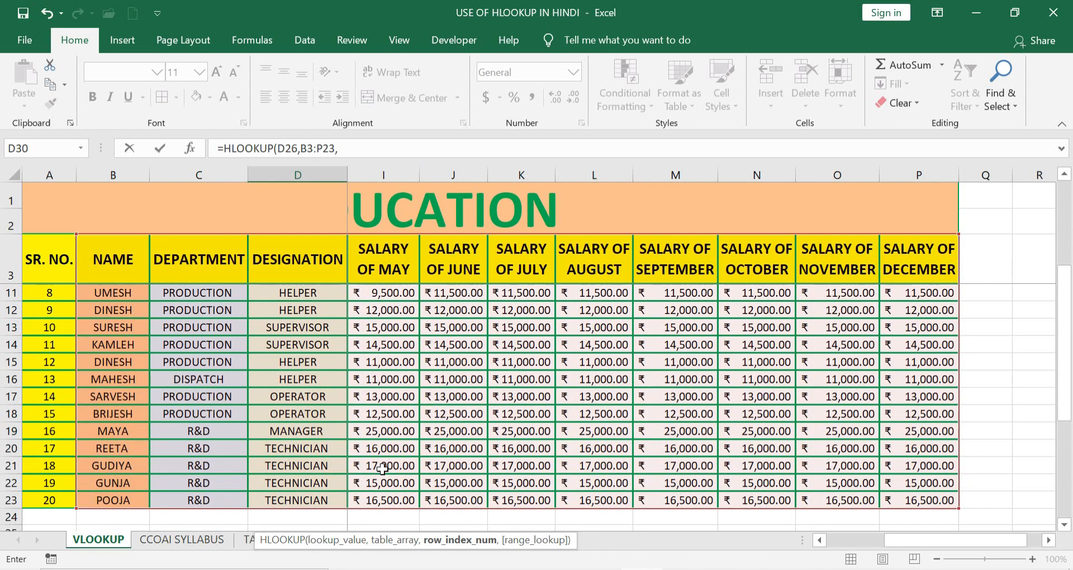
Complete the D30 formula with row index number 16 and 0 for an exact match, and enter it
{"action": "scroll", "coordinate": [364, 462], "scroll_direction": "down", "scroll_amount": 2}
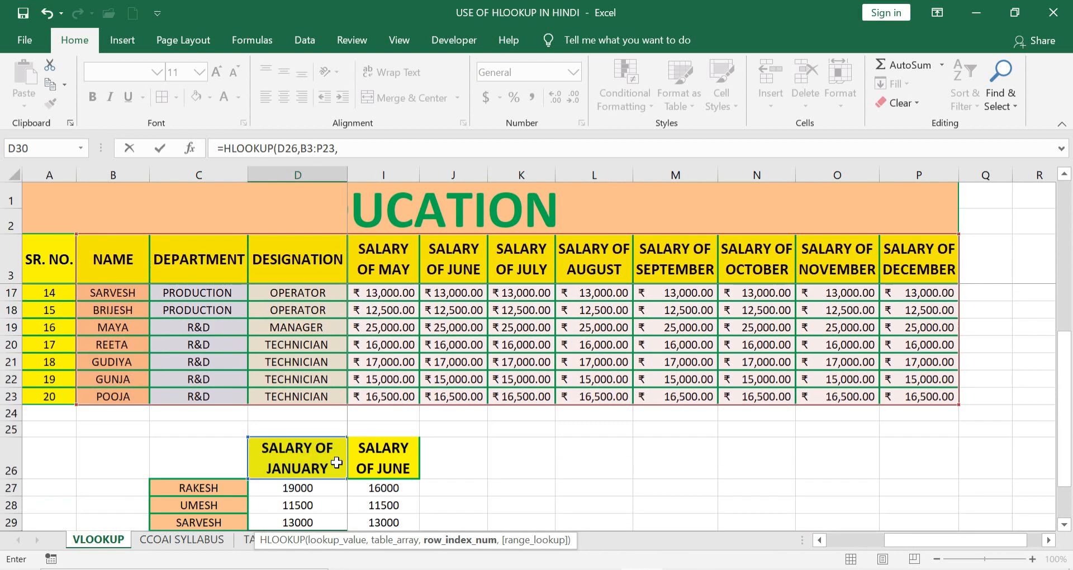
{"action": "scroll", "coordinate": [287, 471], "scroll_direction": "down", "scroll_amount": 1}
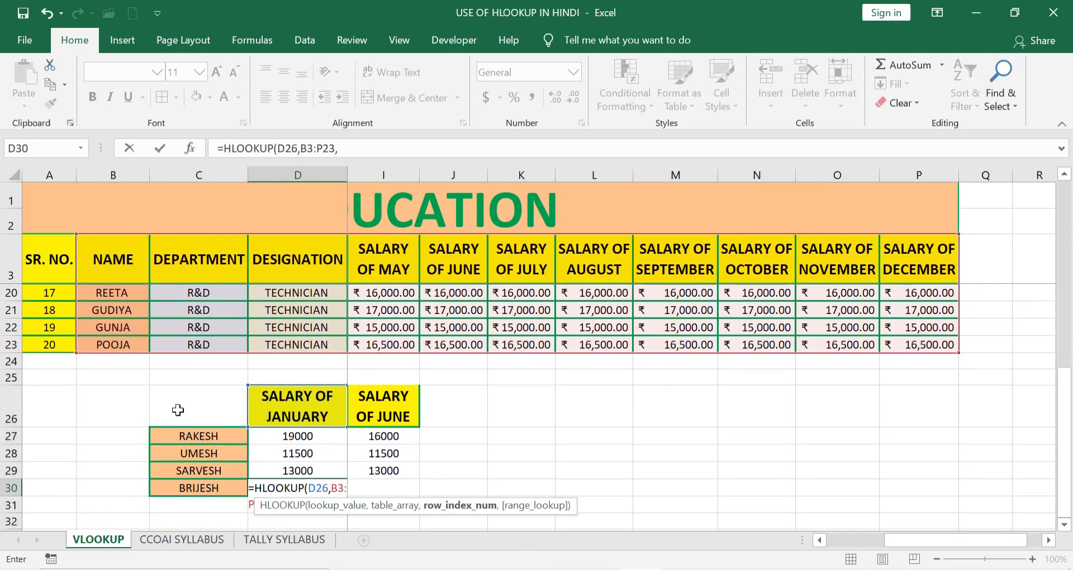
{"action": "scroll", "coordinate": [118, 368], "scroll_direction": "up", "scroll_amount": 2}
{"action": "scroll", "coordinate": [249, 364], "scroll_direction": "down", "scroll_amount": 2}
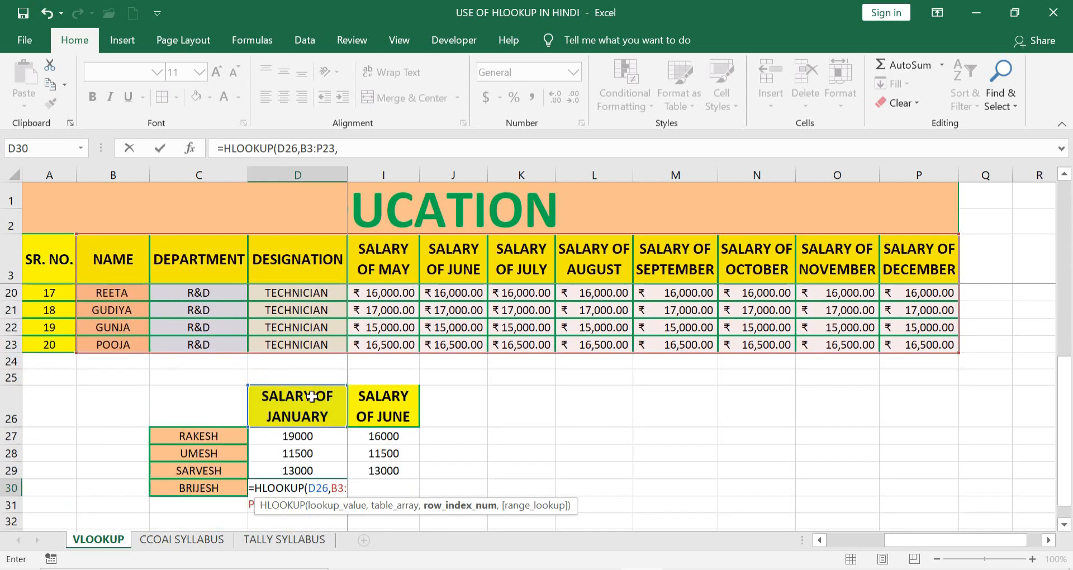
{"action": "type", "text": "16"}
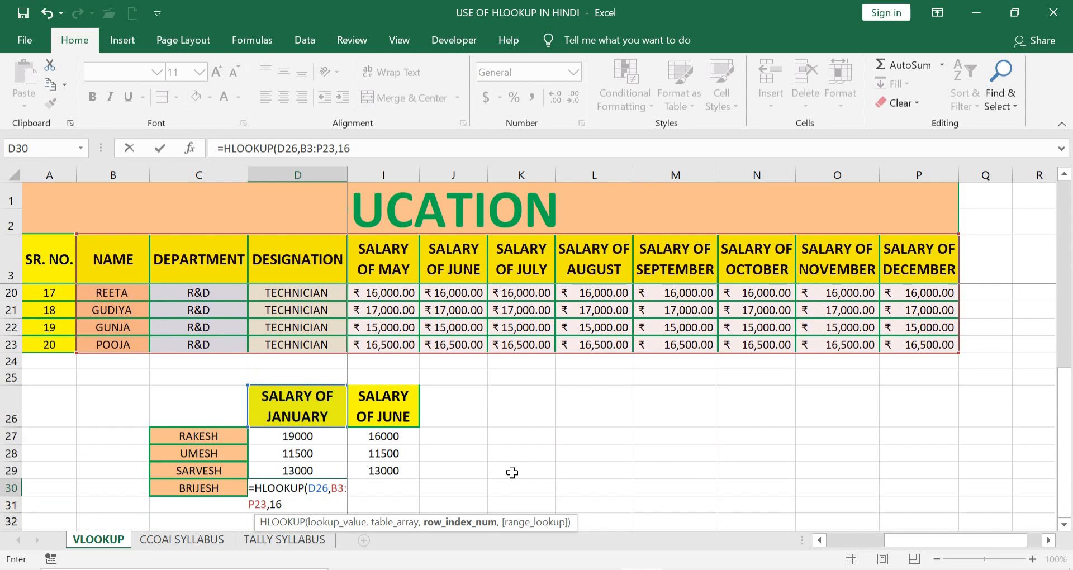
{"action": "type", "text": ","}
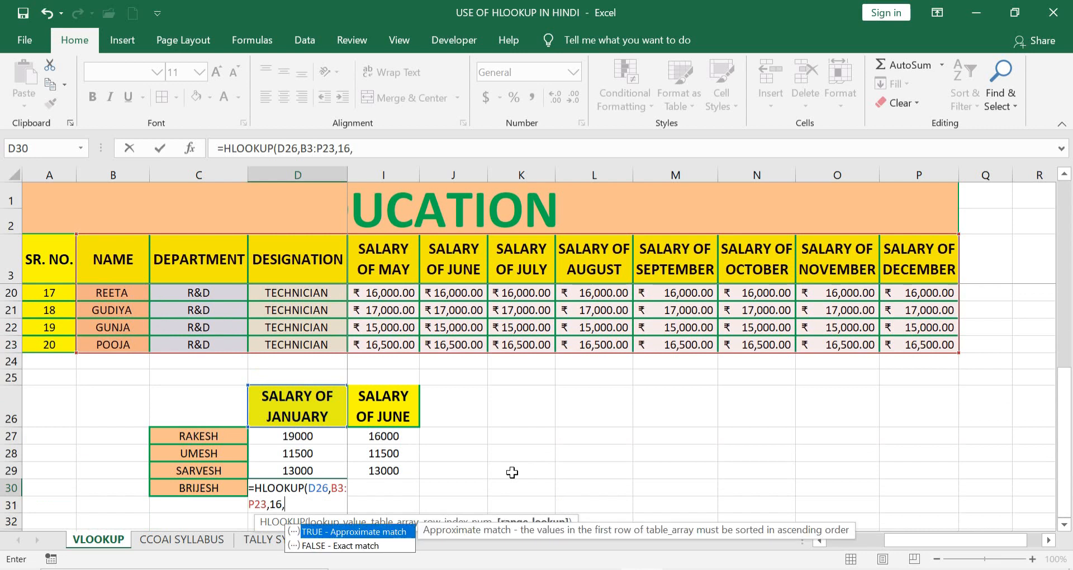
{"action": "type", "text": ")"}
{"action": "key", "text": "Return"}
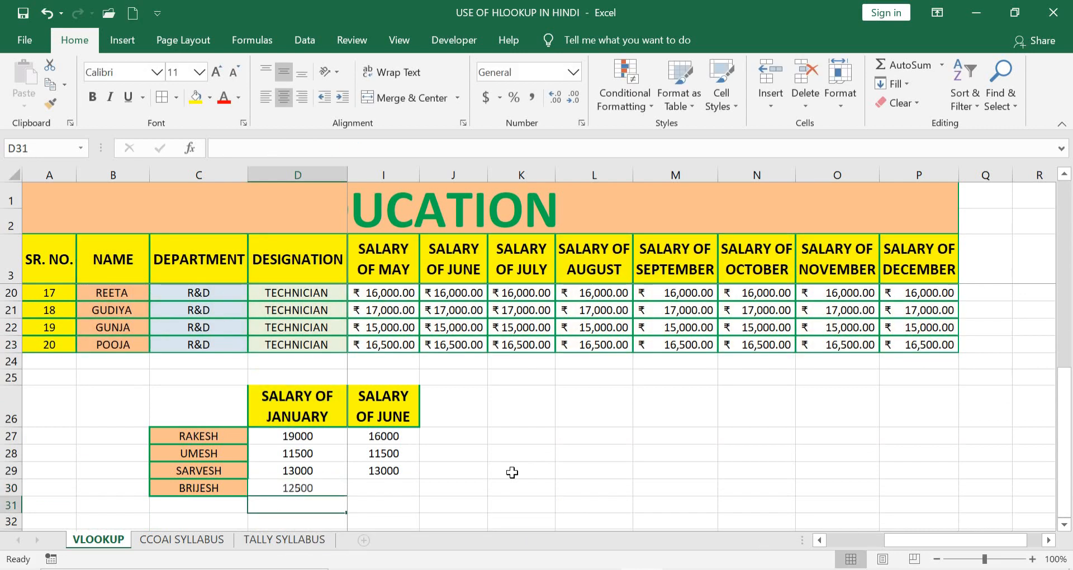
Fill the D30 formula across row 30 to column M, and clear the excess formulas in J30:M30 beyond the June column
{"action": "left_click", "coordinate": [319, 484]}
{"action": "left_click_drag", "start_coordinate": [349, 498], "coordinate": [719, 492]}
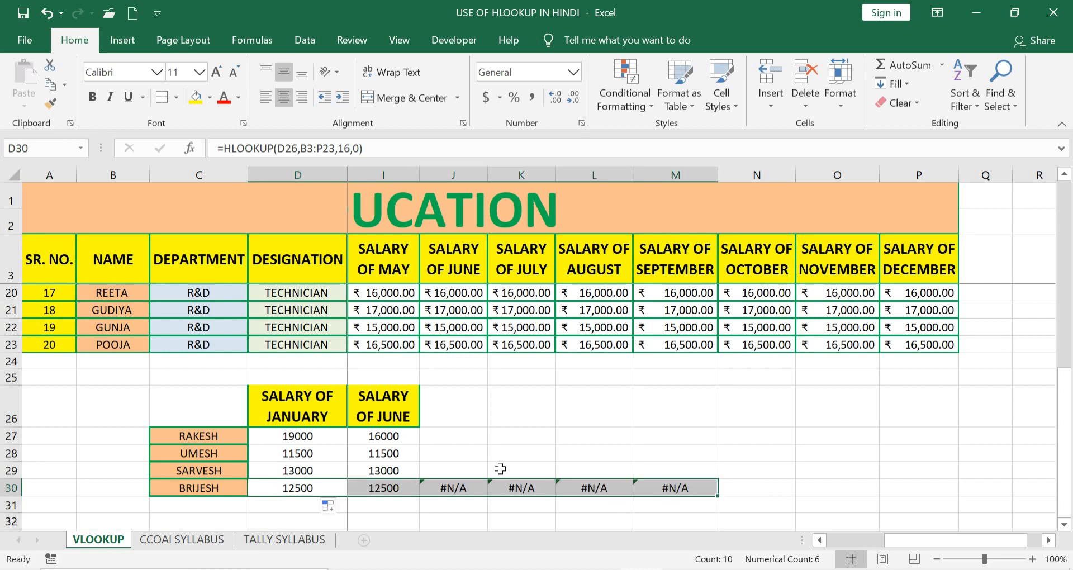
{"action": "key", "text": "Left"}
{"action": "key", "text": "Left"}
{"action": "key", "text": "Left"}
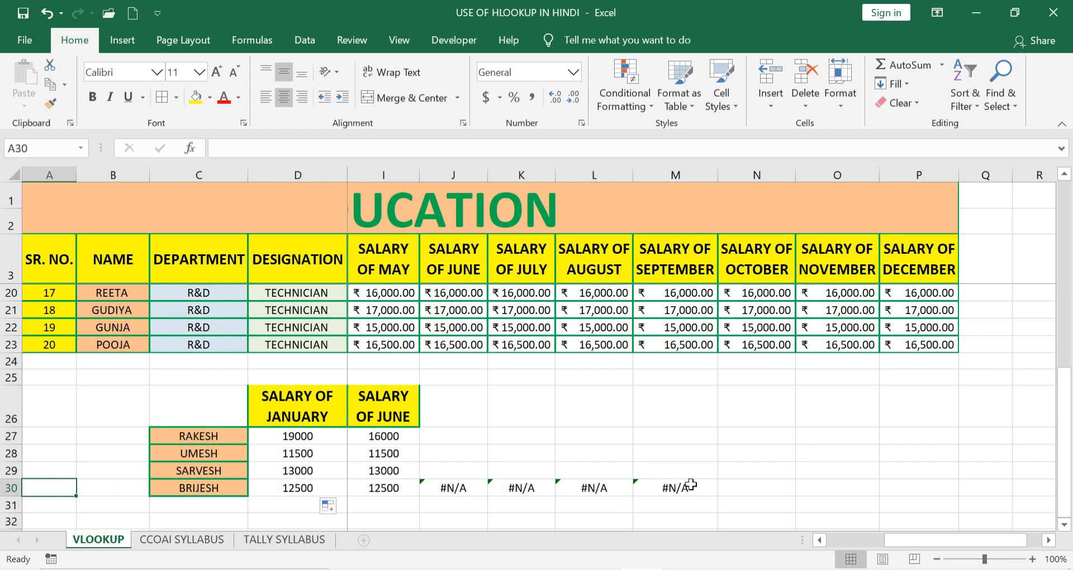
{"action": "left_click", "coordinate": [692, 485]}
{"action": "key", "text": "Left"}
{"action": "key", "text": "Left"}
{"action": "key", "text": "Left"}
{"action": "key", "text": "Left"}
{"action": "key", "text": "Left"}
{"action": "key", "text": "Left"}
{"action": "key", "text": "Left"}
{"action": "key", "text": "Left"}
{"action": "key", "text": "Left"}
{"action": "key", "text": "Left"}
{"action": "key", "text": "Left"}
{"action": "key", "text": "Left"}
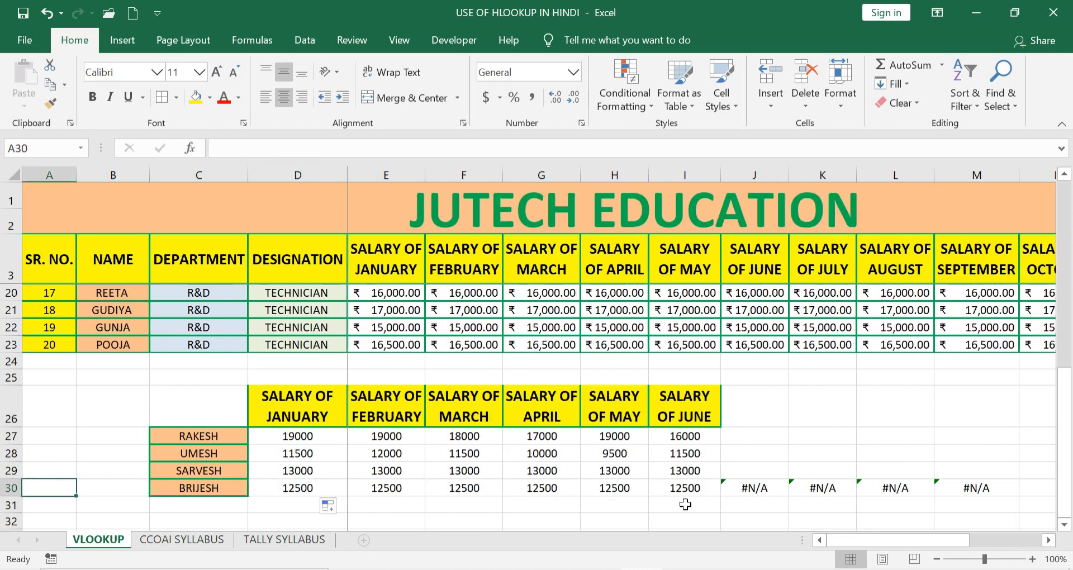
{"action": "left_click_drag", "start_coordinate": [746, 478], "coordinate": [1003, 491]}
{"action": "key", "text": "Delete"}
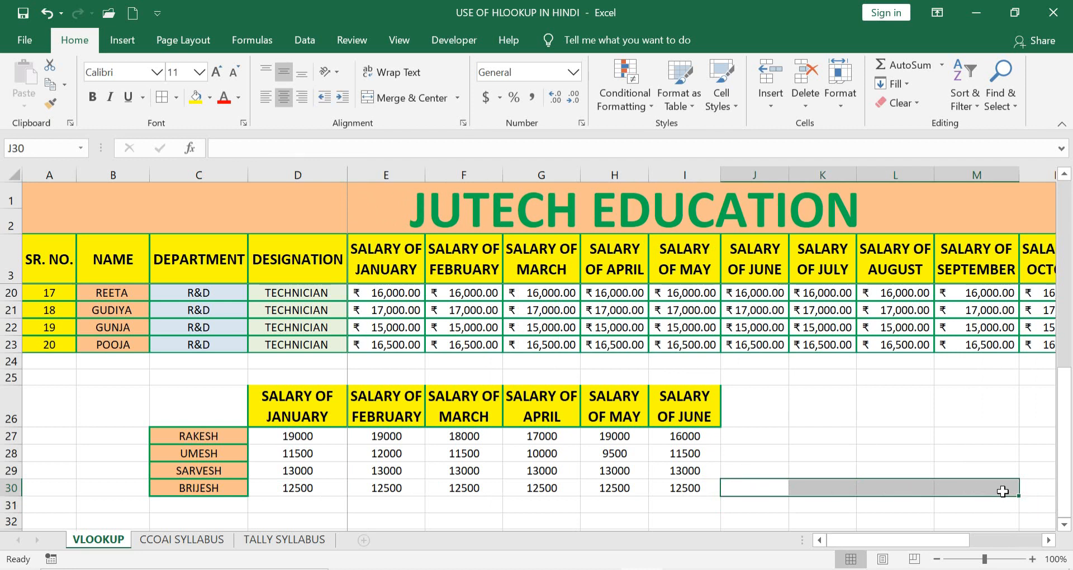
{"action": "left_click", "coordinate": [687, 471]}
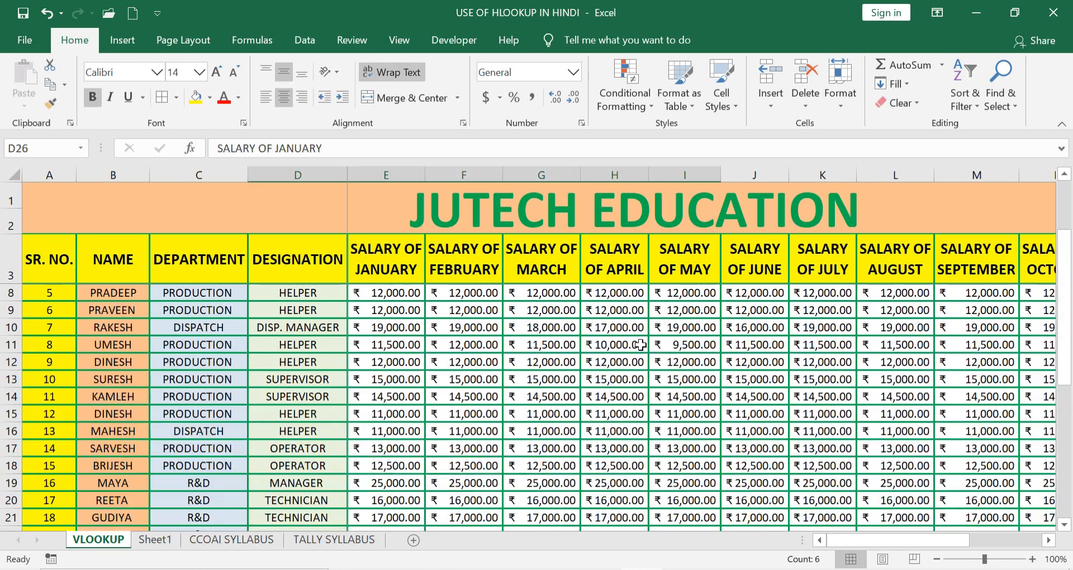
Copy the January to June salary headers D26:I26 into Sheet1 starting at C3, and widen columns C to H to fit them
{"action": "scroll", "coordinate": [571, 428], "scroll_direction": "up", "scroll_amount": 2}
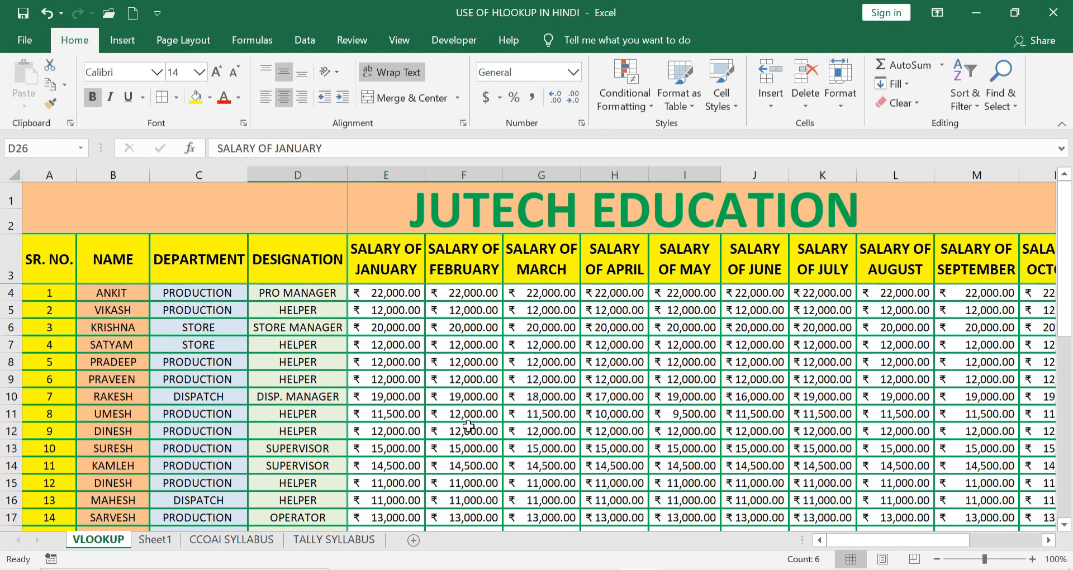
{"action": "scroll", "coordinate": [468, 426], "scroll_direction": "down", "scroll_amount": 1}
{"action": "scroll", "coordinate": [490, 442], "scroll_direction": "down", "scroll_amount": 2}
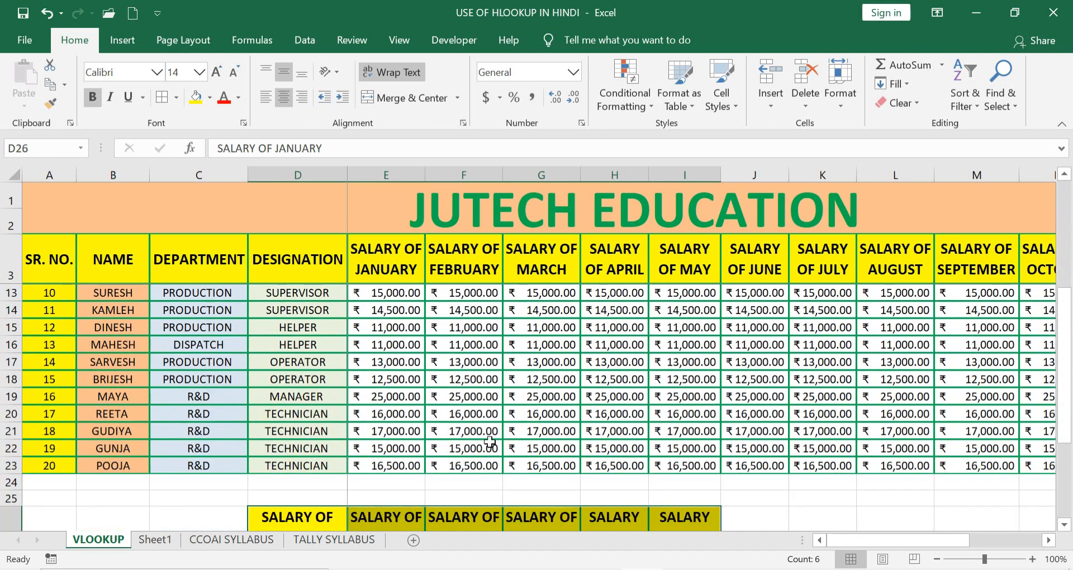
{"action": "scroll", "coordinate": [490, 442], "scroll_direction": "down", "scroll_amount": 2}
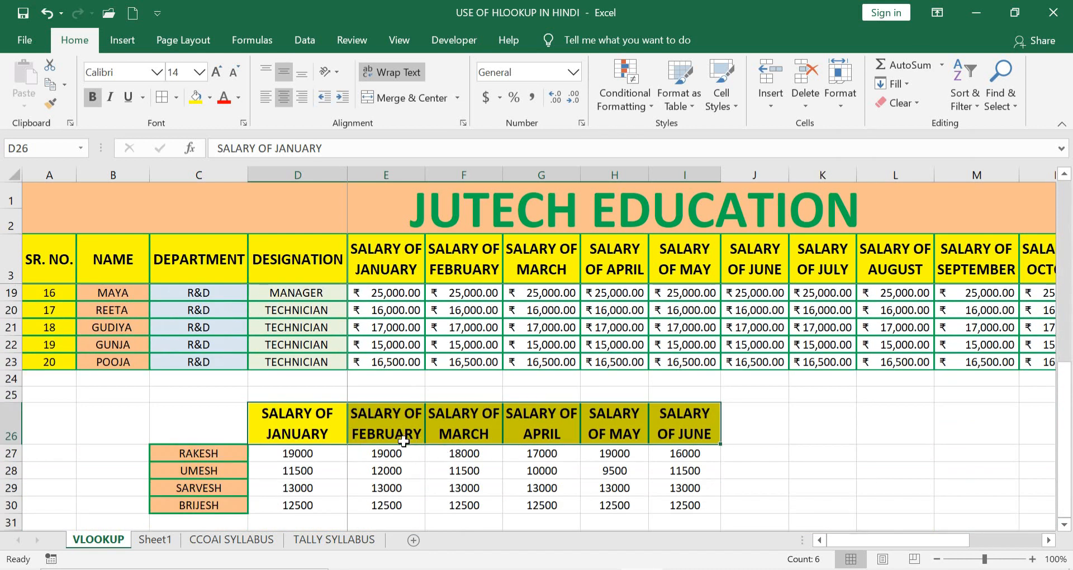
{"action": "left_click", "coordinate": [295, 450]}
{"action": "left_click_drag", "start_coordinate": [289, 415], "coordinate": [685, 430]}
{"action": "key", "text": "ctrl+c"}
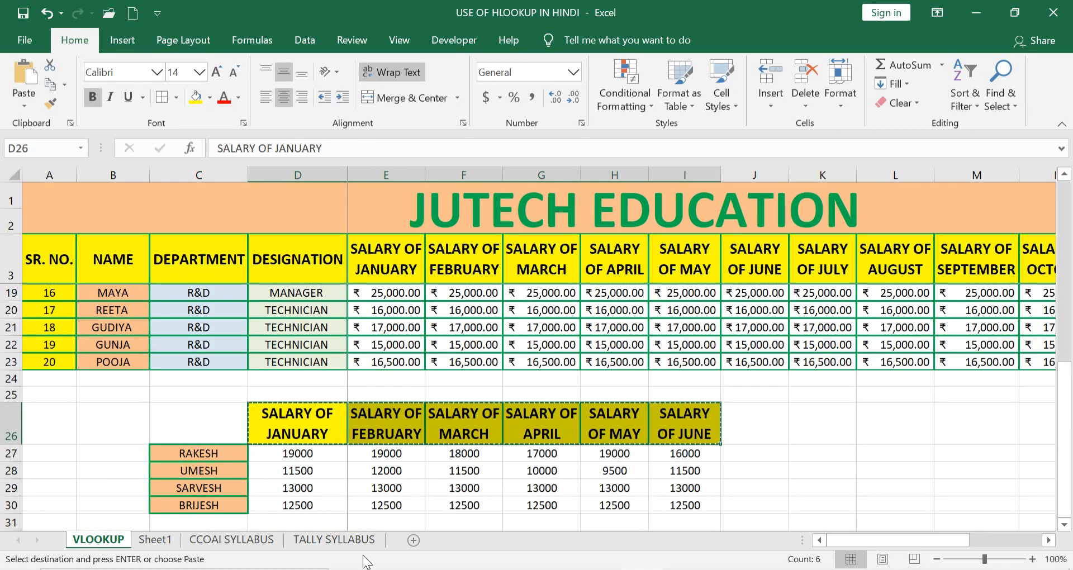
{"action": "left_click", "coordinate": [155, 540]}
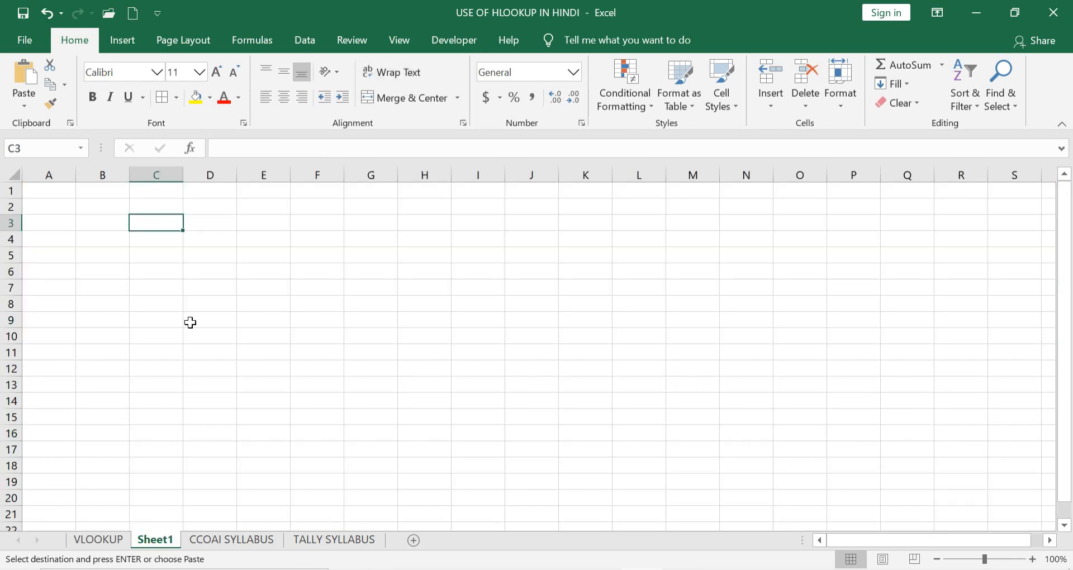
{"action": "key", "text": "ctrl+v"}
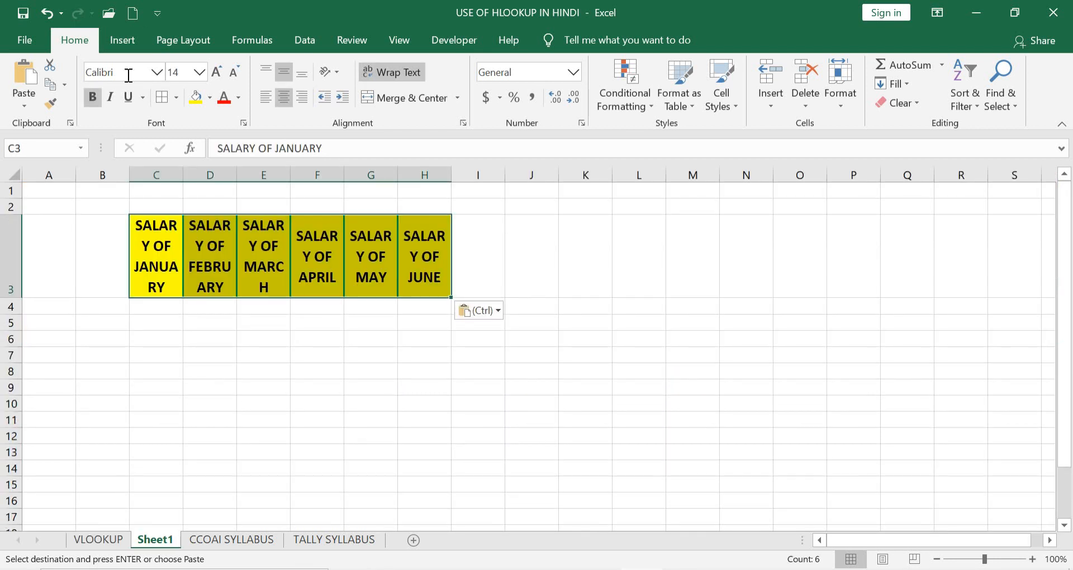
{"action": "left_click_drag", "start_coordinate": [182, 175], "coordinate": [745, 178]}
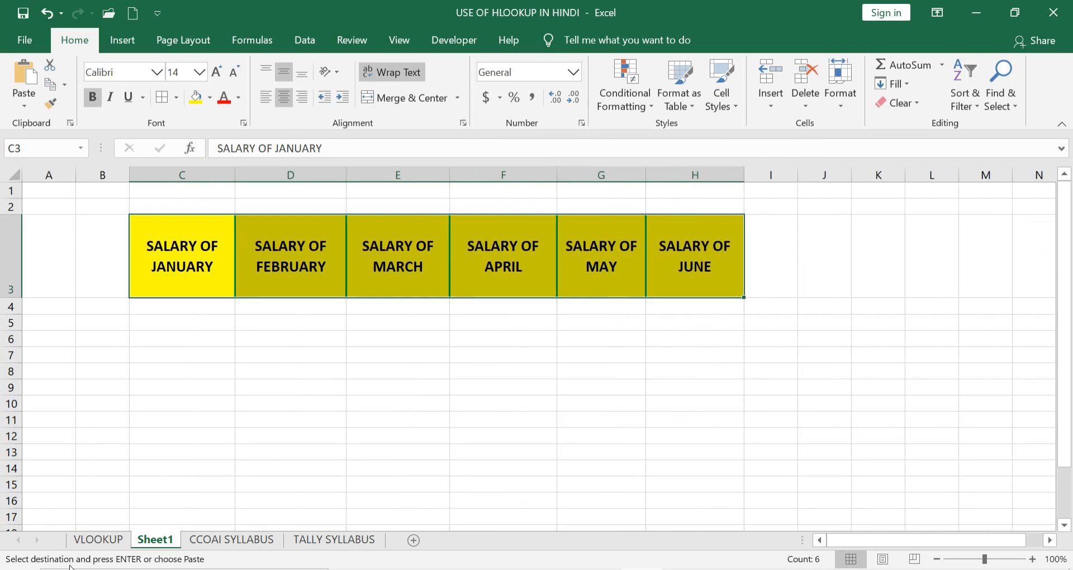
Copy the four employee names in C27:C30 of the VLOOKUP sheet into Sheet1 starting at B4
{"action": "left_click", "coordinate": [98, 540]}
{"action": "left_click_drag", "start_coordinate": [184, 463], "coordinate": [202, 497]}
{"action": "key", "text": "ctrl+c"}
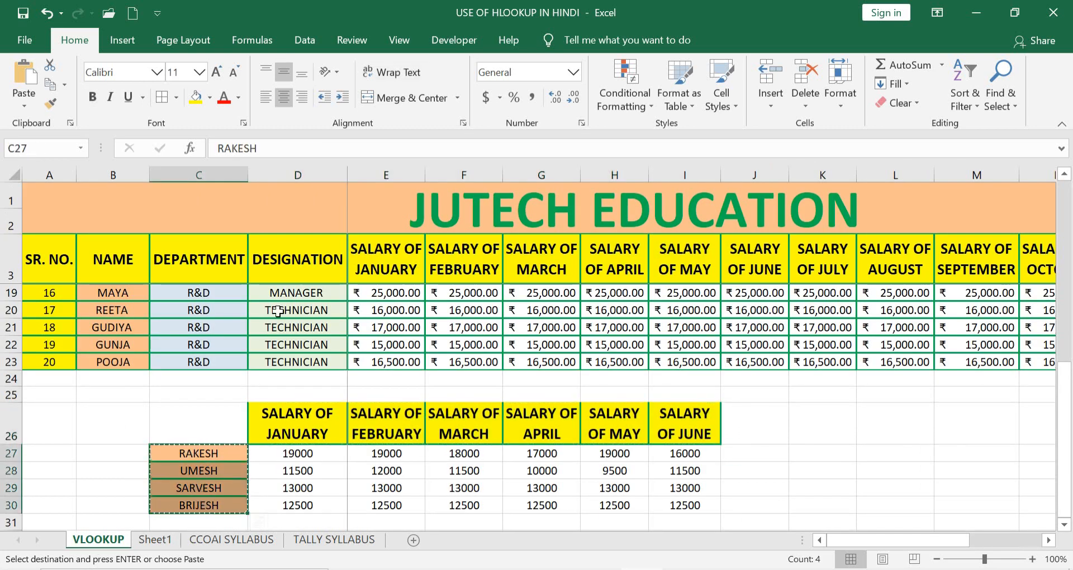
{"action": "left_click", "coordinate": [155, 540]}
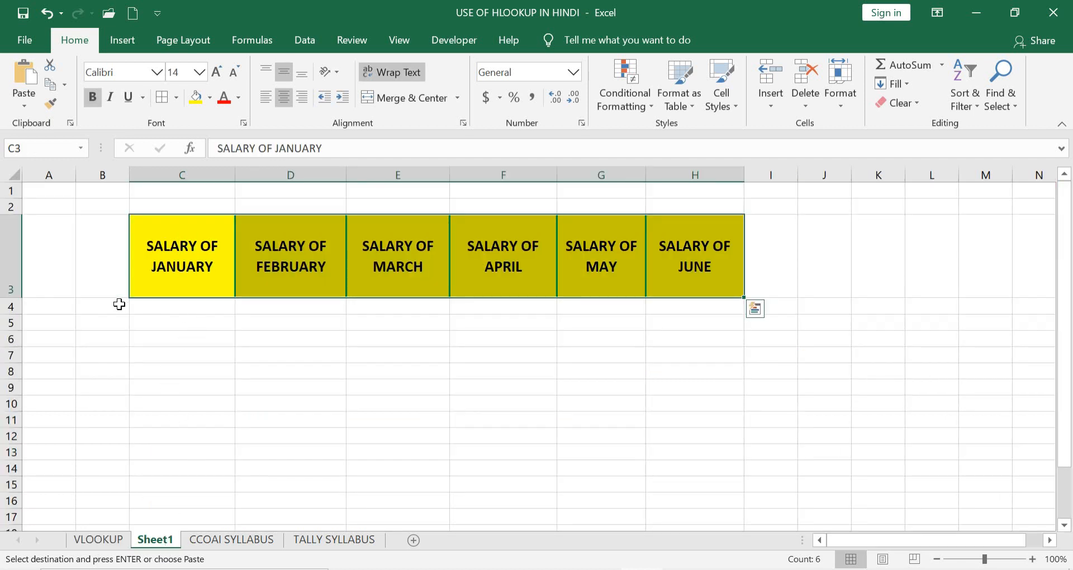
{"action": "left_click", "coordinate": [119, 304]}
{"action": "key", "text": "Return"}
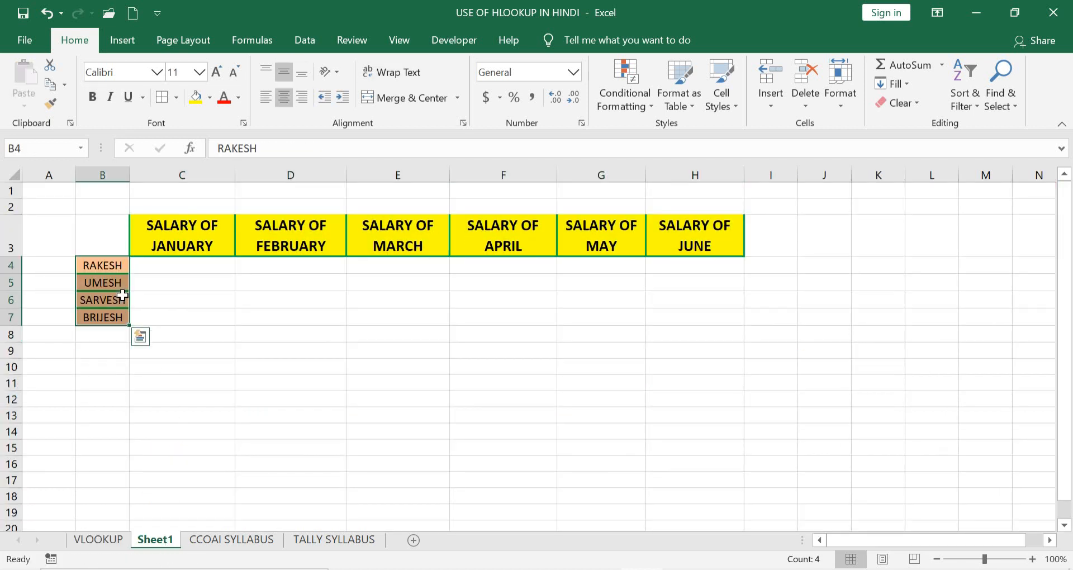
Start an HLOOKUP formula in Sheet1 cell C4 for the first listed employee, with the January header cell C3 as the lookup value
{"action": "left_click", "coordinate": [188, 270]}
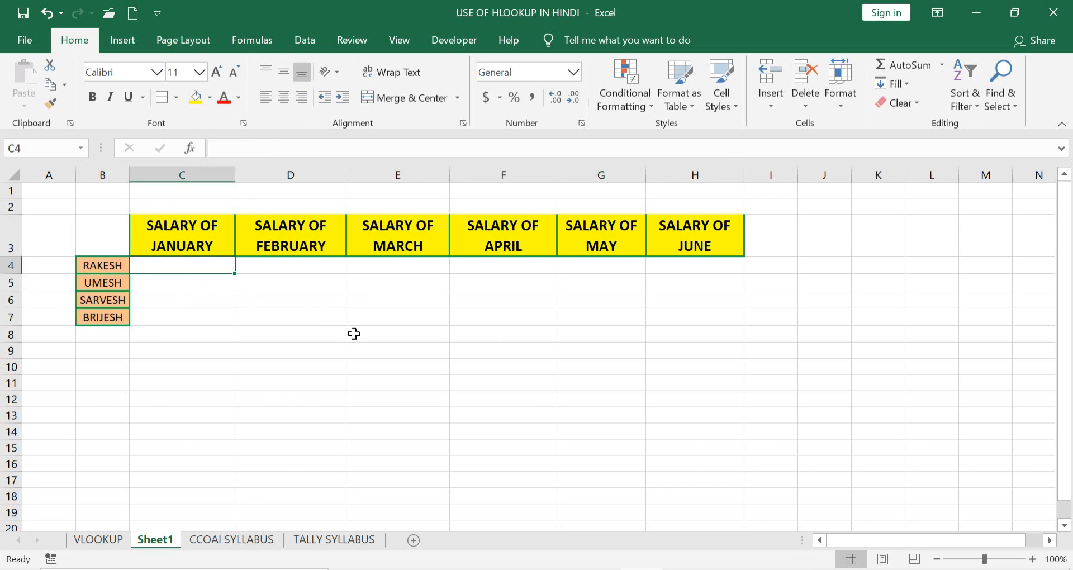
{"action": "type", "text": "=H"}
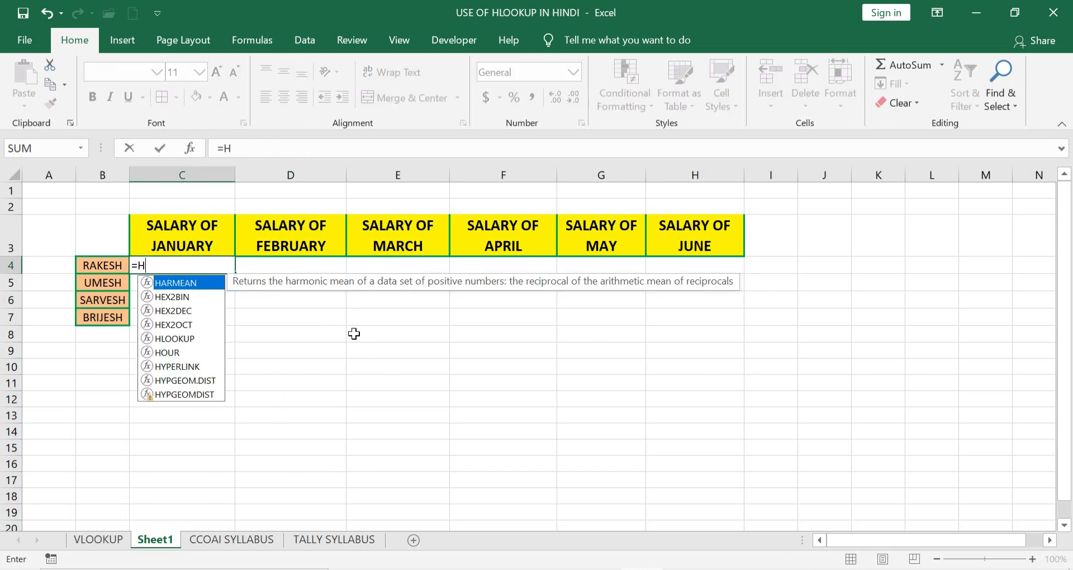
{"action": "type", "text": "LOO"}
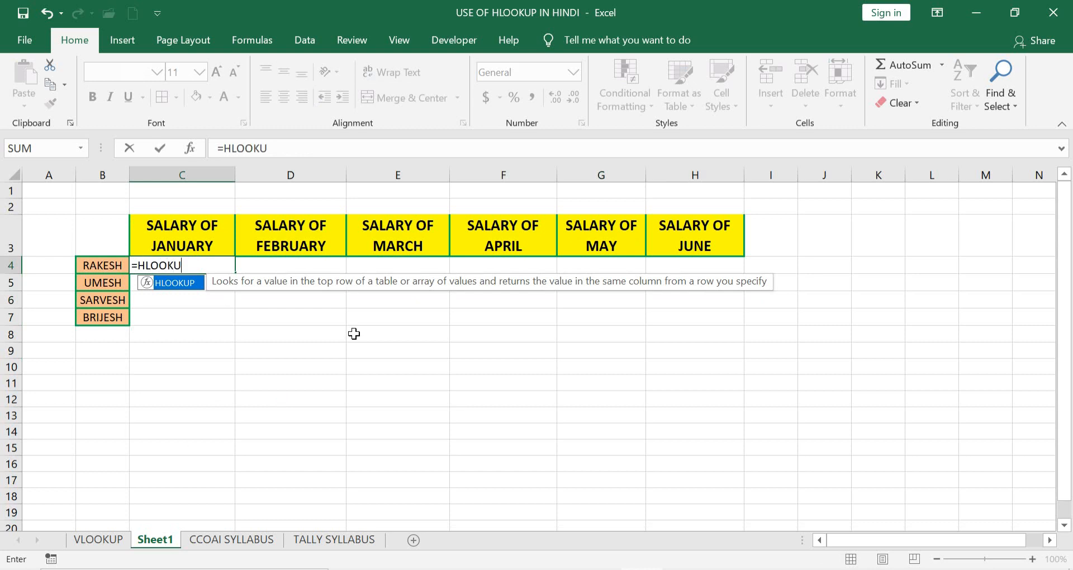
{"action": "type", "text": "KU"}
{"action": "key", "text": "Tab"}
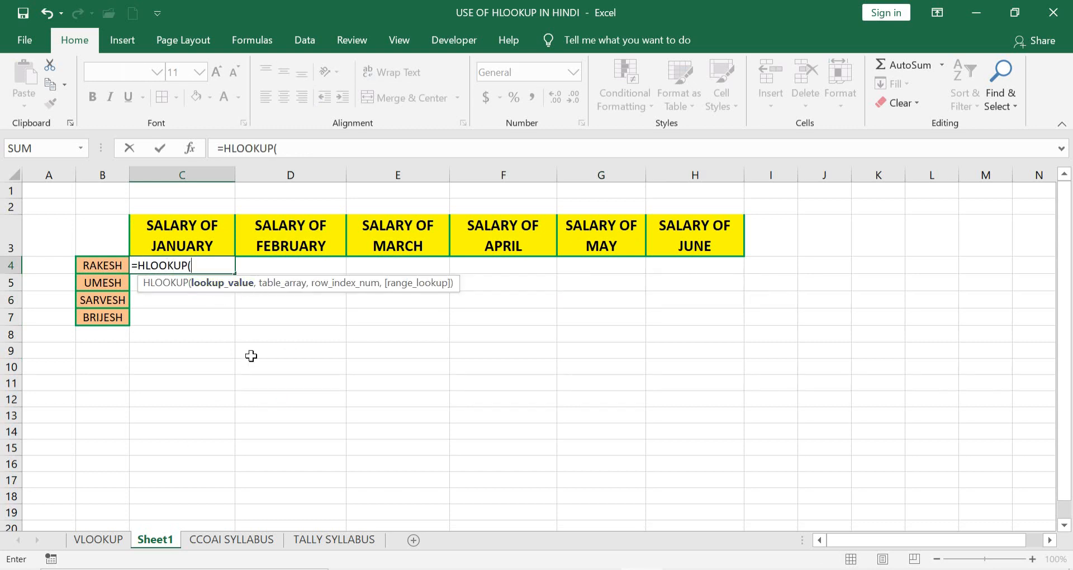
{"action": "left_click", "coordinate": [190, 246]}
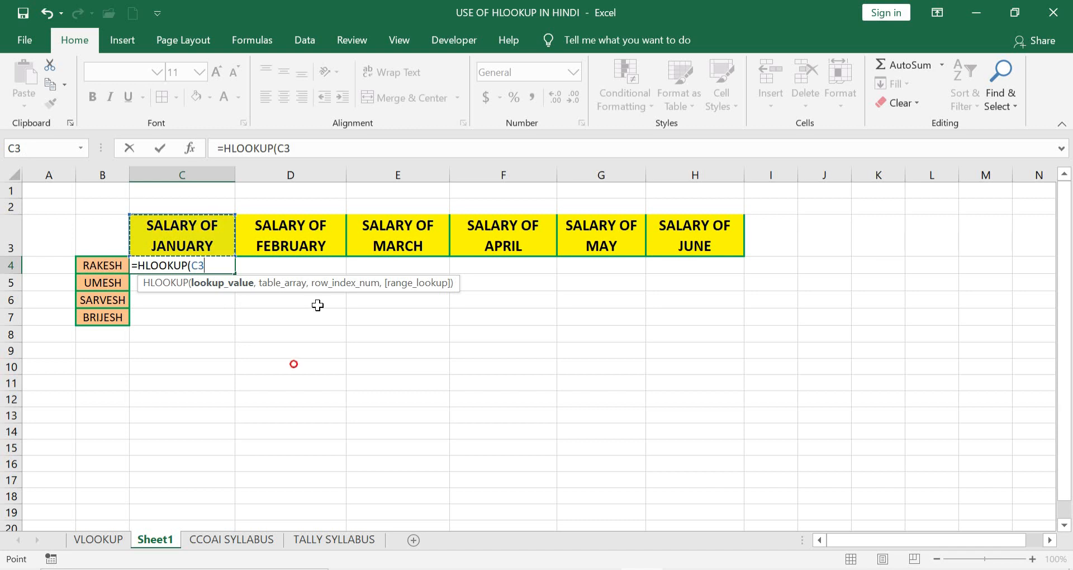
{"action": "type", "text": ","}
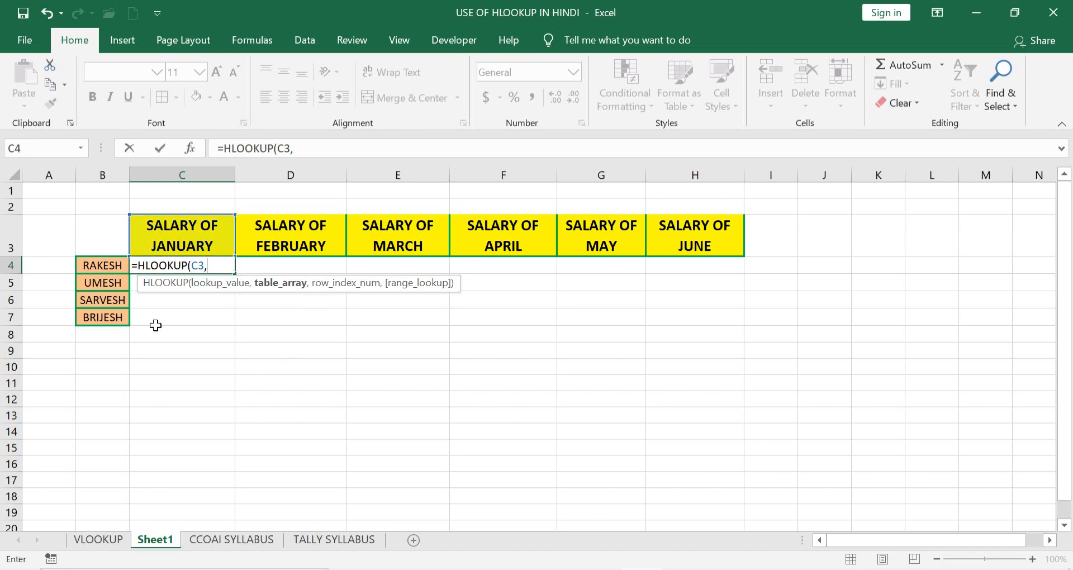
Complete the C4 formula with table VLOOKUP!B3:P23, row index 8 and exact match 0, and fill it across to H4
{"action": "left_click", "coordinate": [99, 540]}
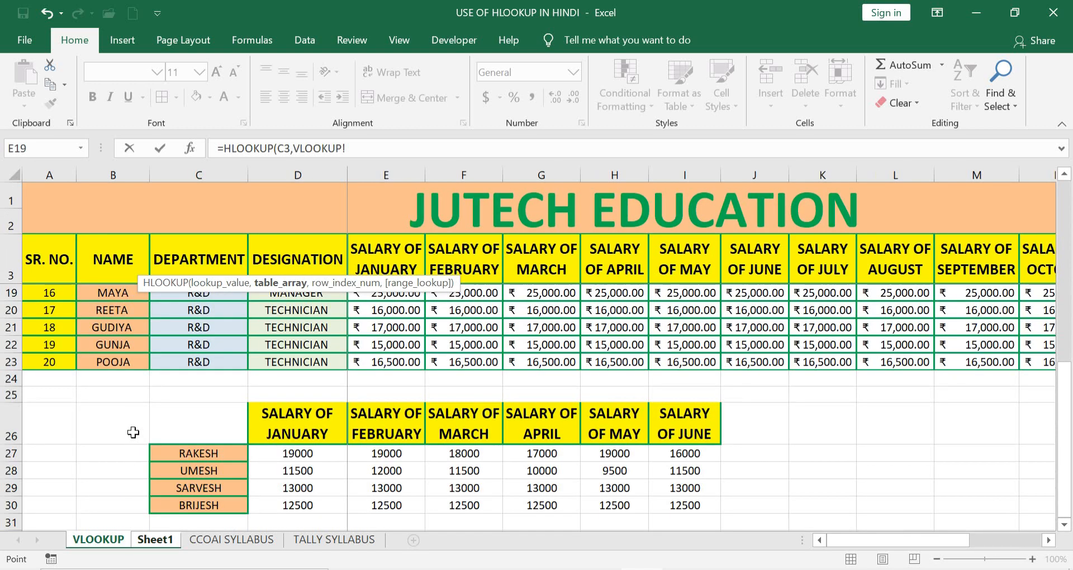
{"action": "left_click", "coordinate": [118, 255]}
{"action": "left_click_drag", "start_coordinate": [118, 255], "coordinate": [929, 363]}
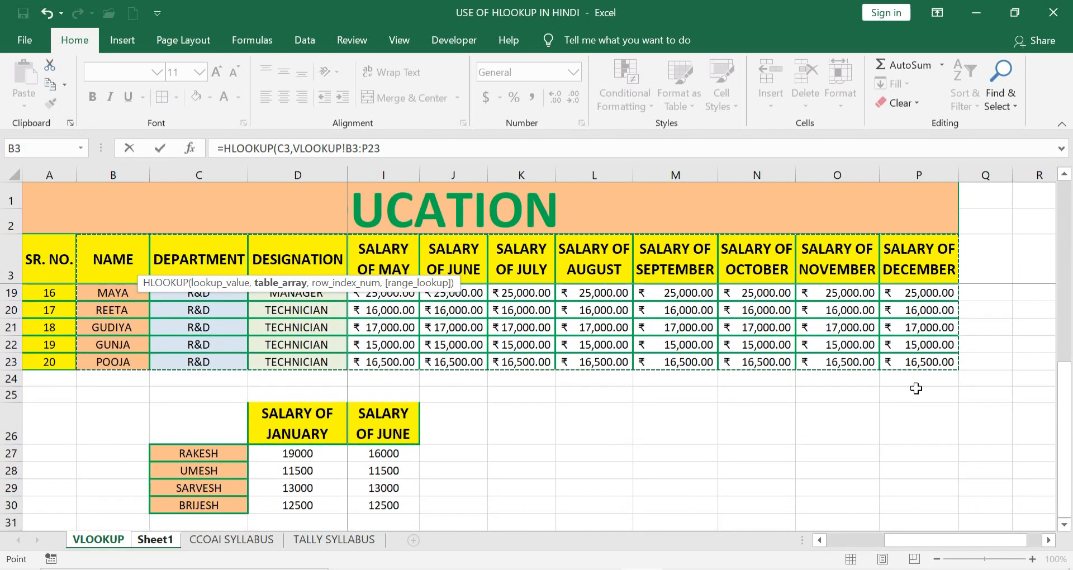
{"action": "type", "text": ","}
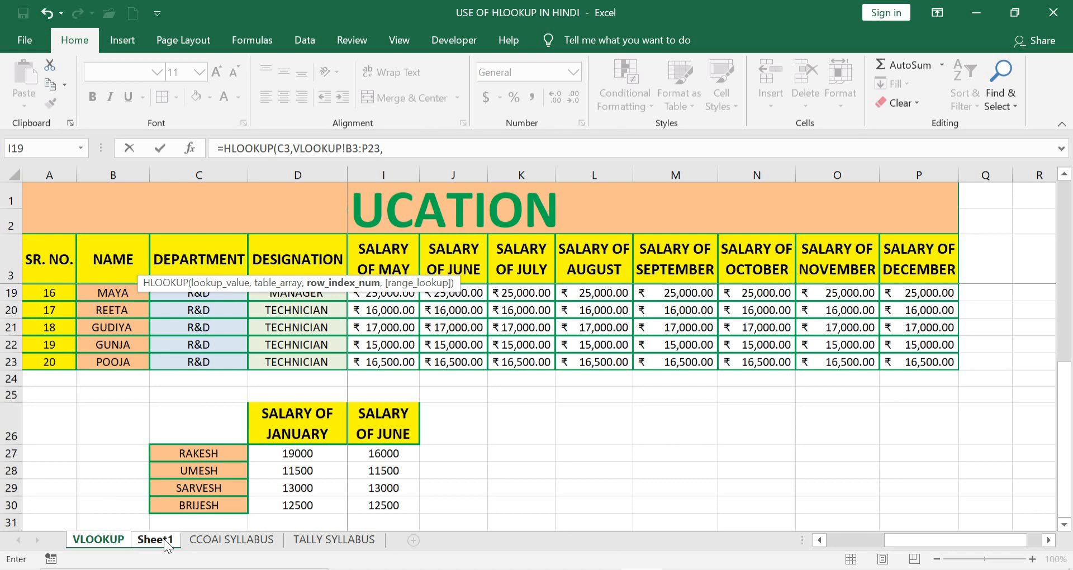
{"action": "scroll", "coordinate": [159, 394], "scroll_direction": "up", "scroll_amount": 5}
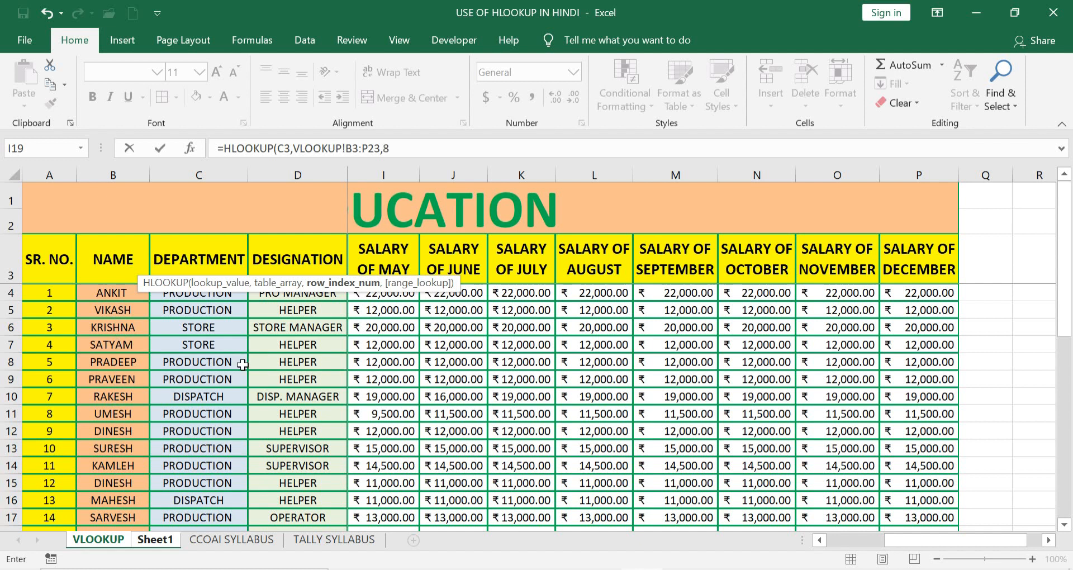
{"action": "type", "text": ",0)"}
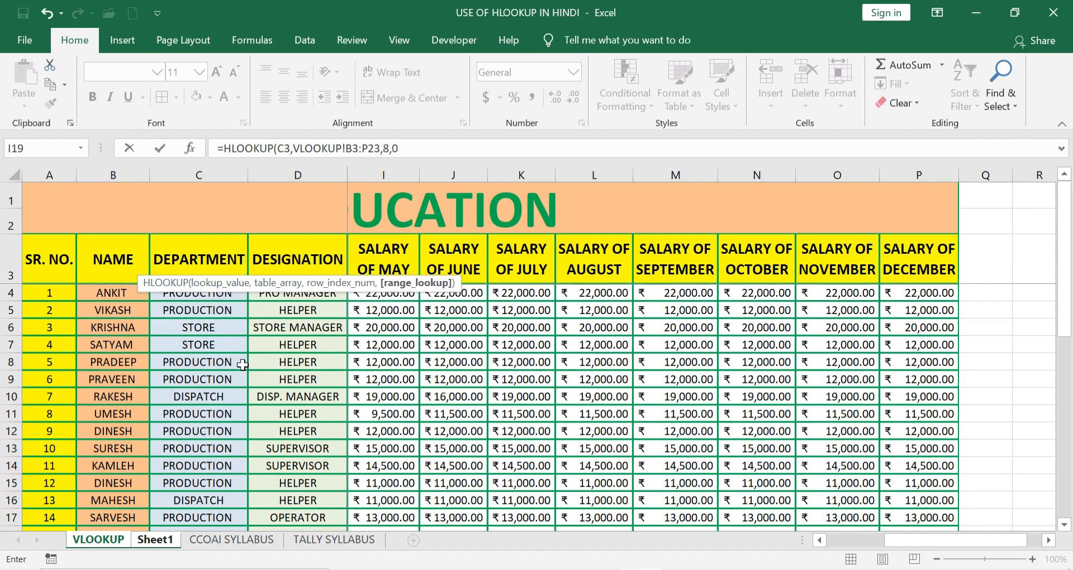
{"action": "key", "text": "Return"}
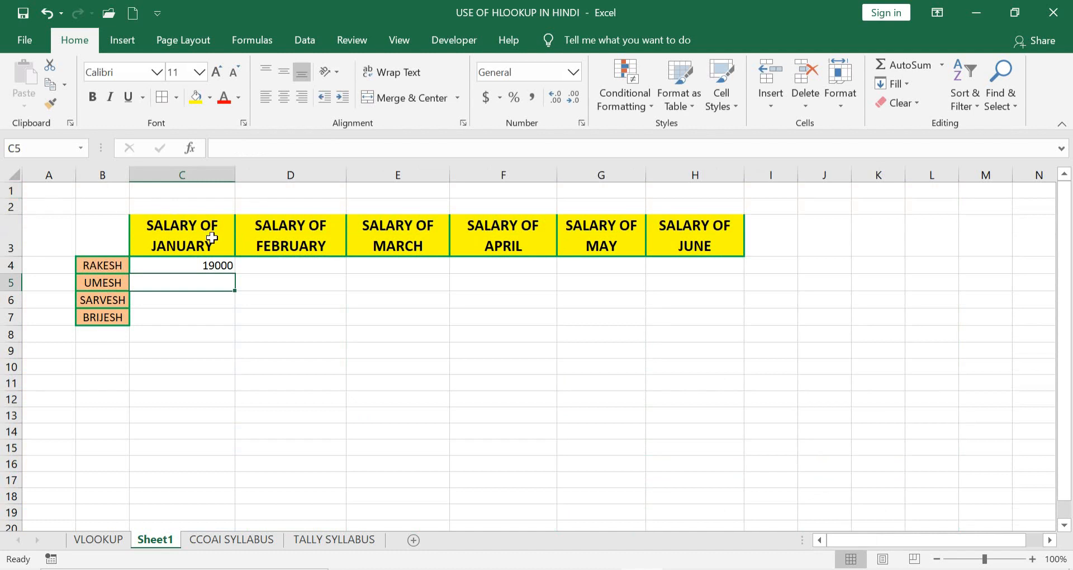
{"action": "left_click", "coordinate": [190, 267]}
{"action": "left_click_drag", "start_coordinate": [234, 273], "coordinate": [690, 304]}
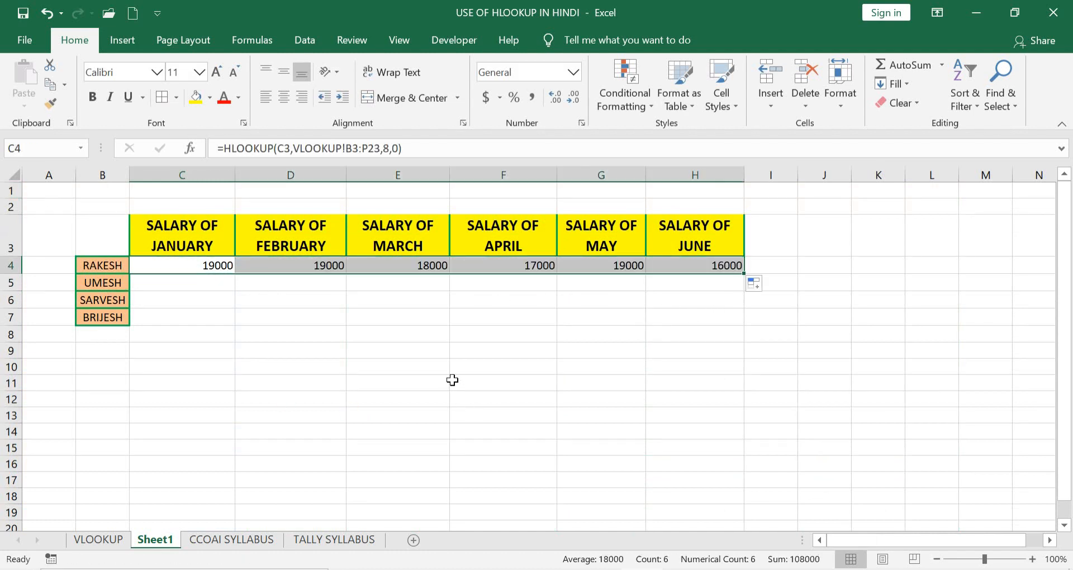
Start an HLOOKUP formula in Sheet1 cell C5 for the second listed employee, with the January header cell C3 as the lookup value
{"action": "left_click", "coordinate": [175, 284]}
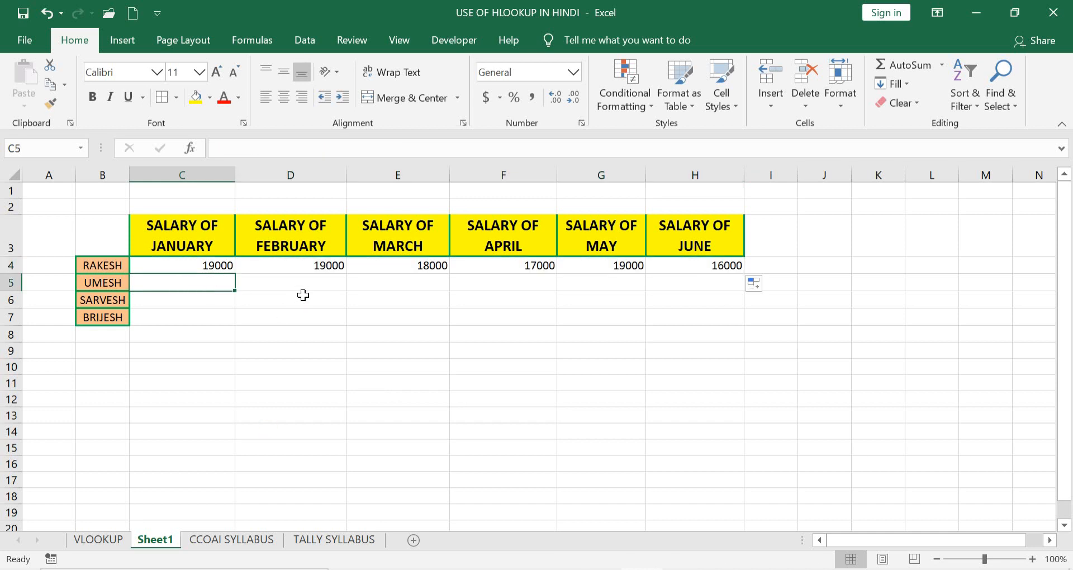
{"action": "type", "text": "="}
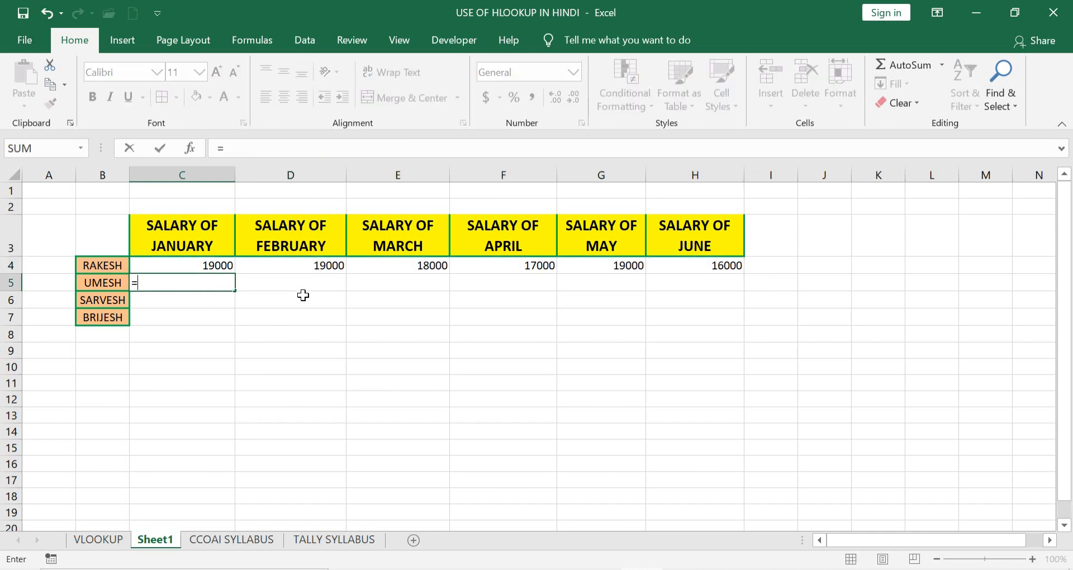
{"action": "type", "text": "HL"}
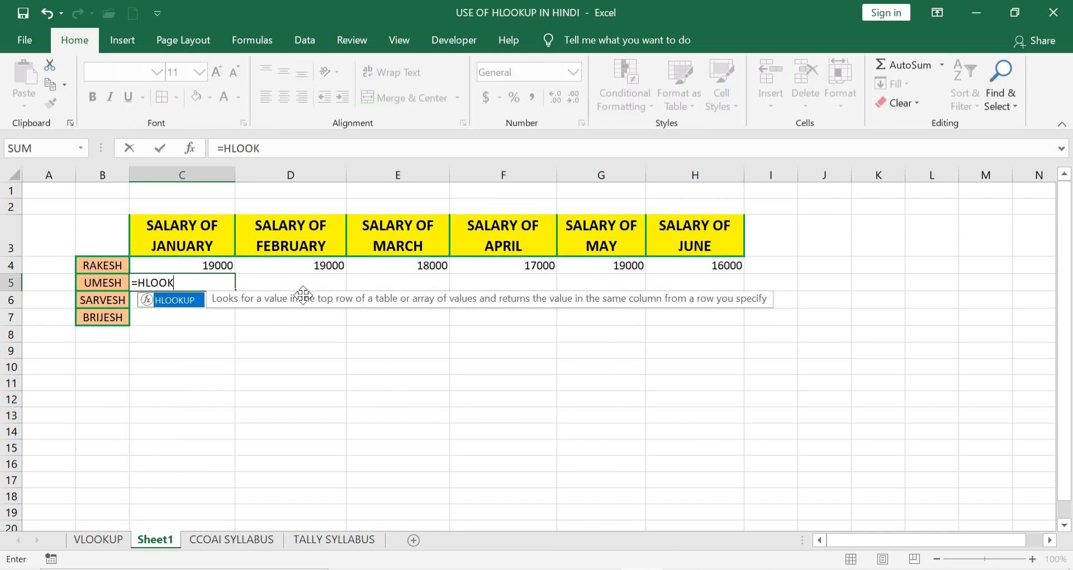
{"action": "type", "text": "OOK"}
{"action": "key", "text": "Tab"}
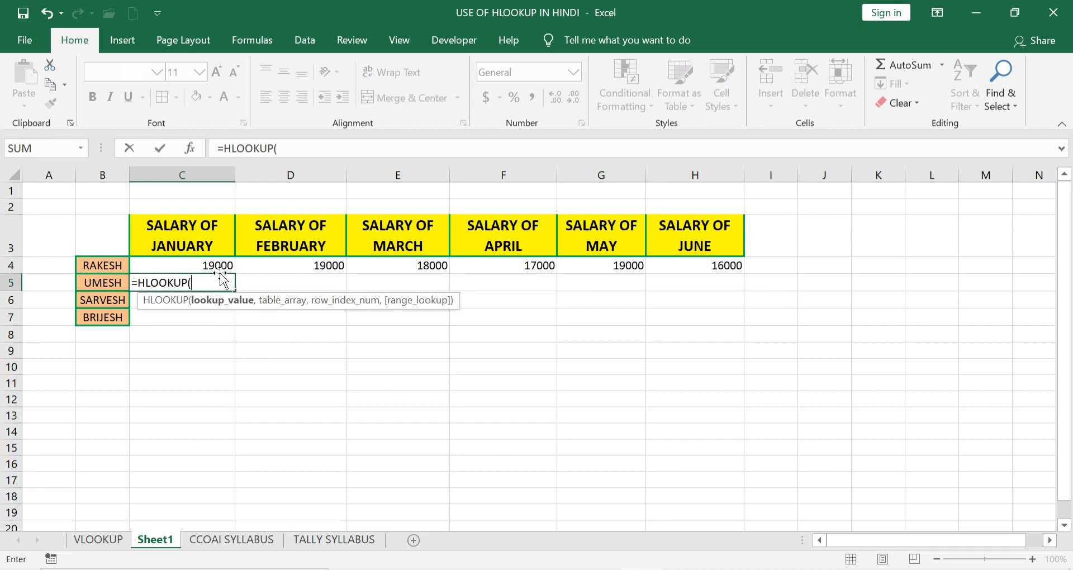
{"action": "left_click", "coordinate": [202, 236]}
{"action": "type", "text": ","}
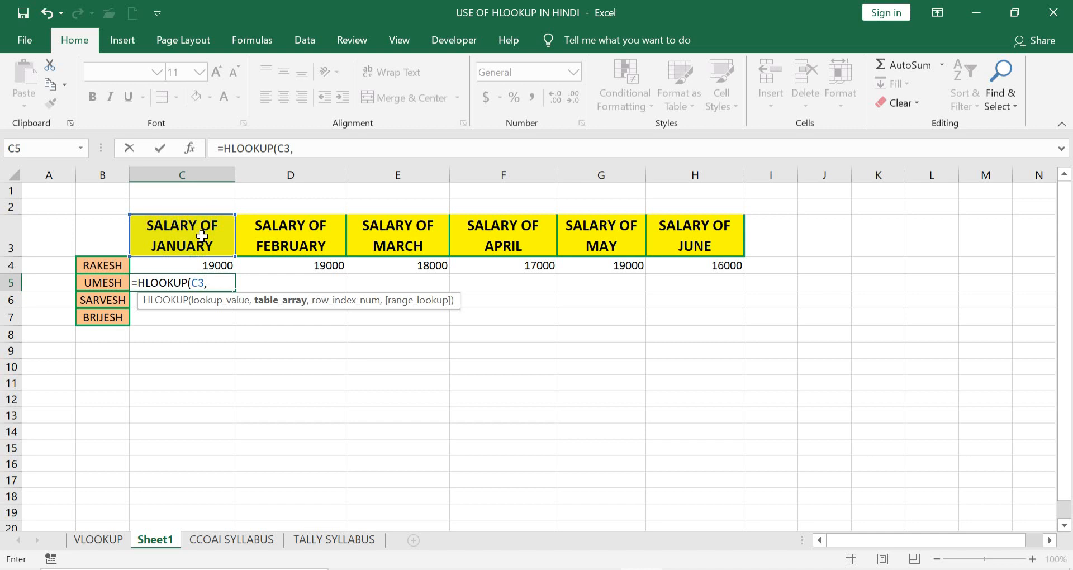
Complete the C5 formula with table VLOOKUP!B3:P23, row index 9 and exact match 0, and fill it across to H5
{"action": "left_click", "coordinate": [112, 541]}
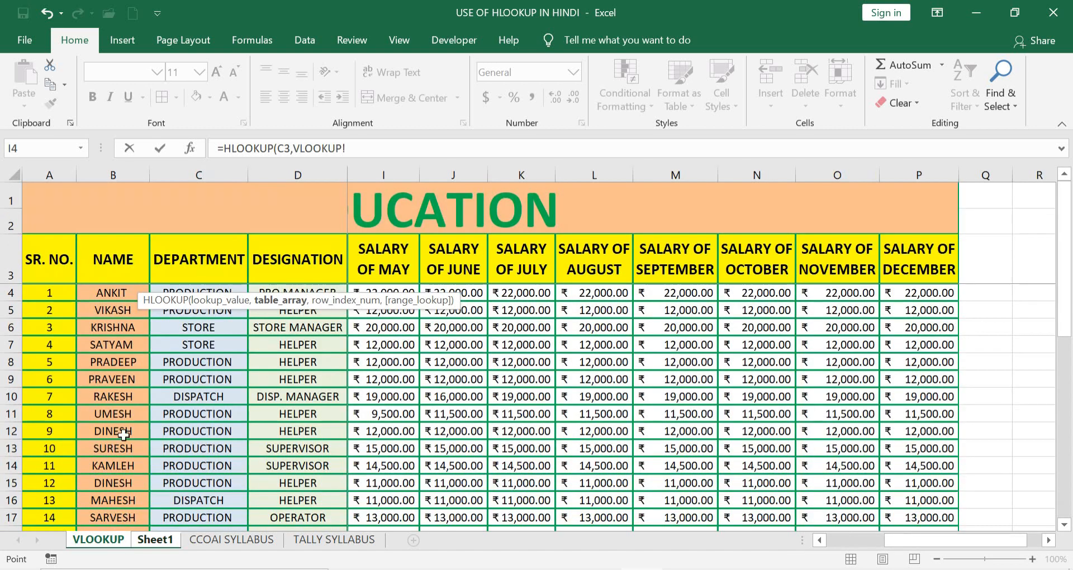
{"action": "left_click_drag", "start_coordinate": [113, 260], "coordinate": [936, 479]}
{"action": "type", "text": ",9"}
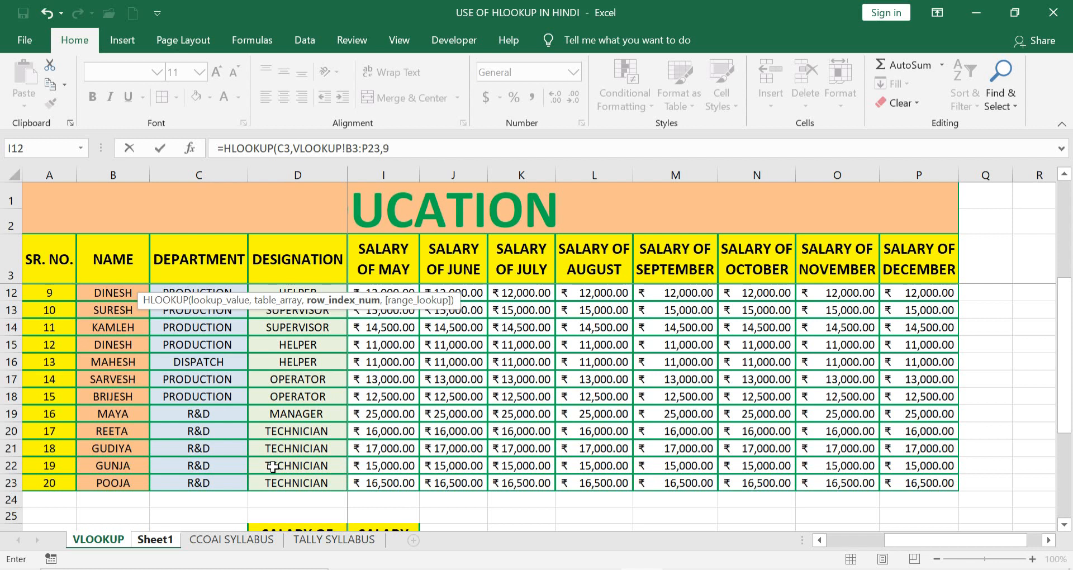
{"action": "type", "text": ","}
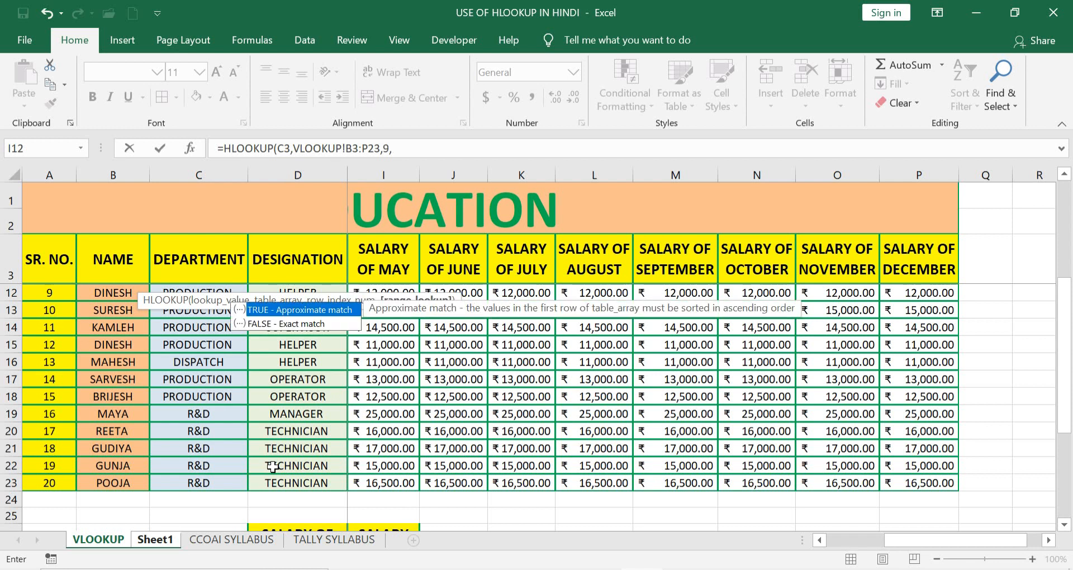
{"action": "type", "text": "0)"}
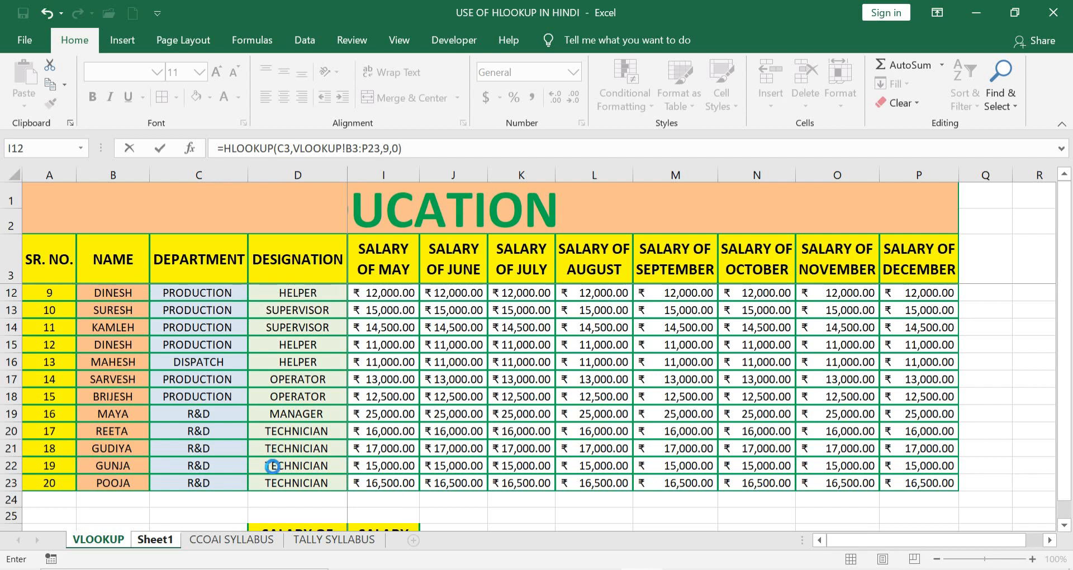
{"action": "key", "text": "Return"}
{"action": "left_click", "coordinate": [214, 283]}
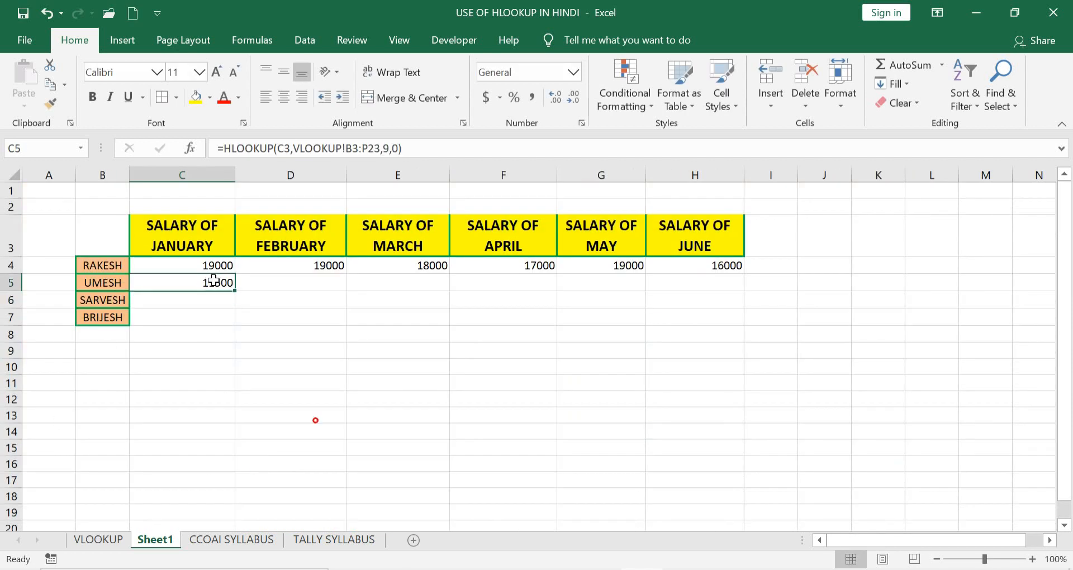
{"action": "left_click_drag", "start_coordinate": [240, 290], "coordinate": [721, 308]}
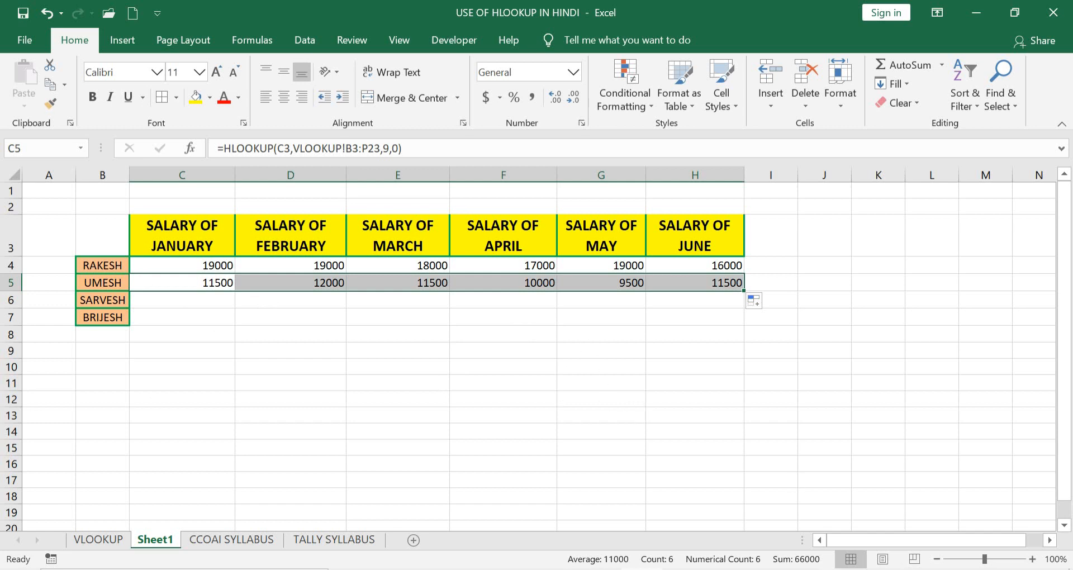
Return to the salary table on the VLOOKUP sheet
{"action": "key", "text": "ctrl+Page_Up"}
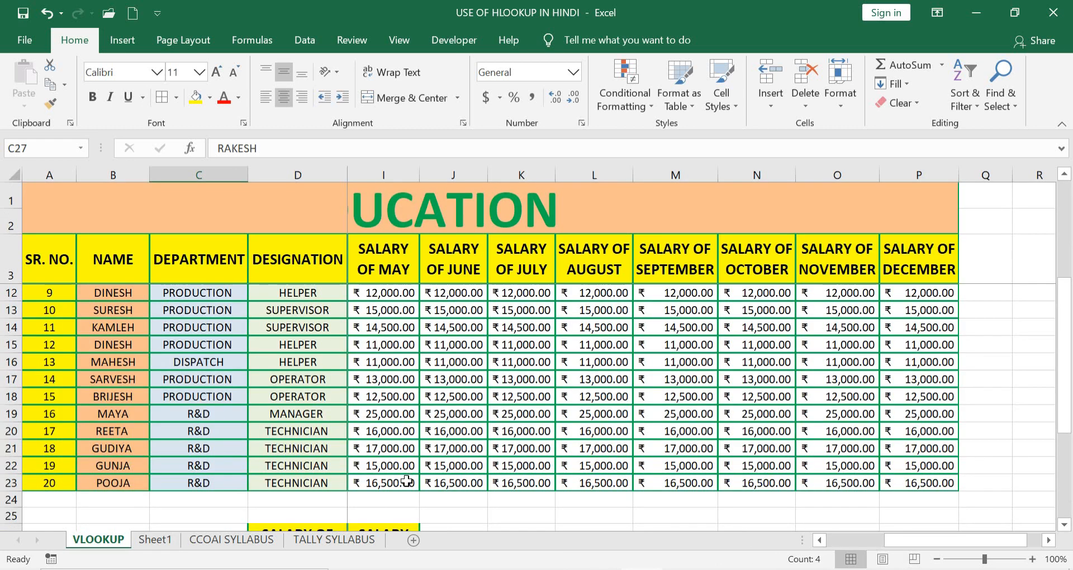